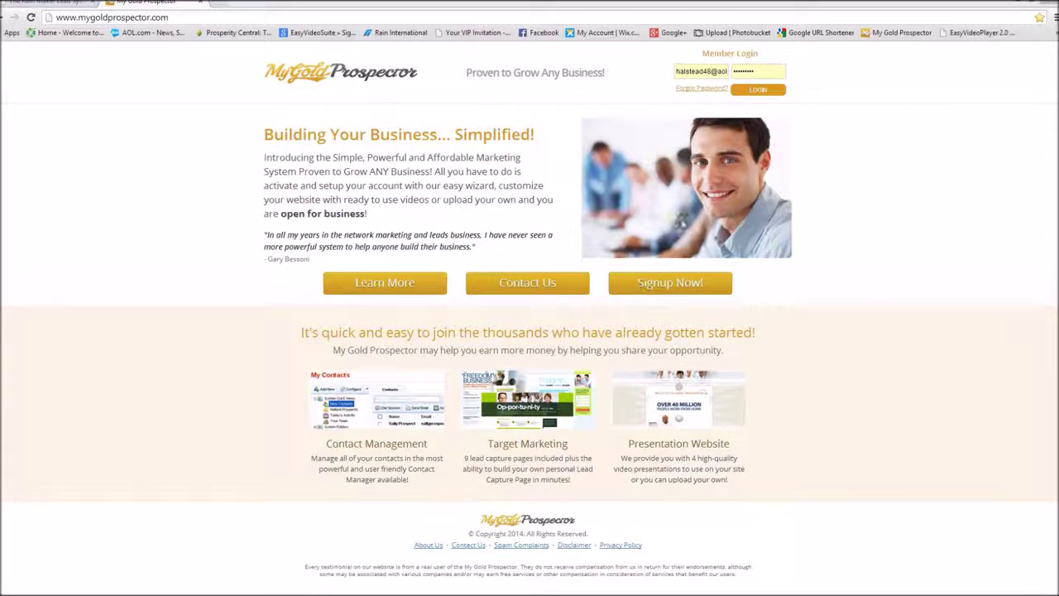
Log in to the member account with the login e-mail and password.
click(755, 98)
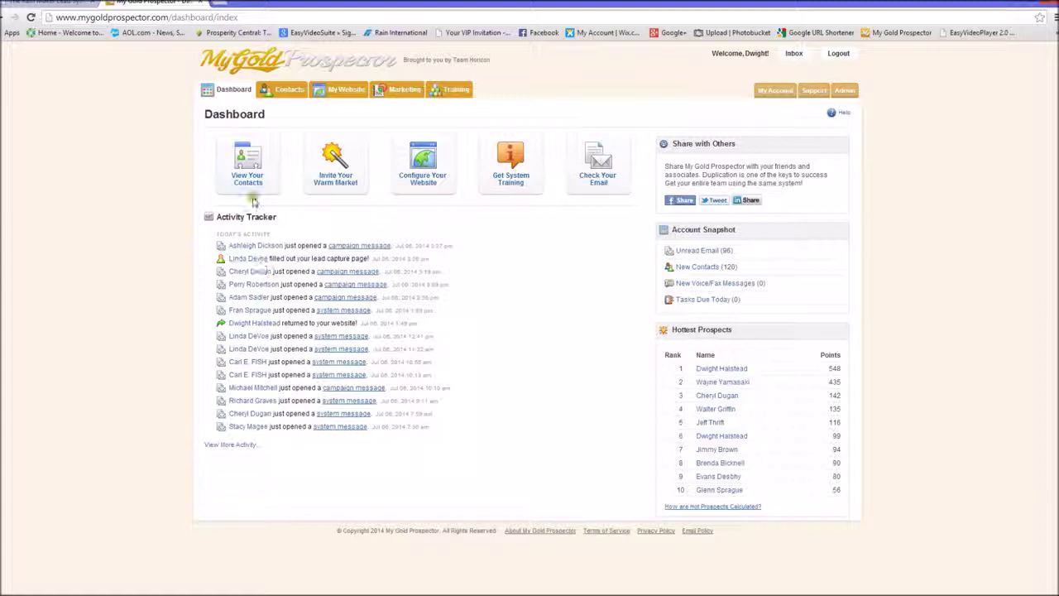
Bring up the Contacts dropdown once the dashboard has loaded.
mouse_move(281, 96)
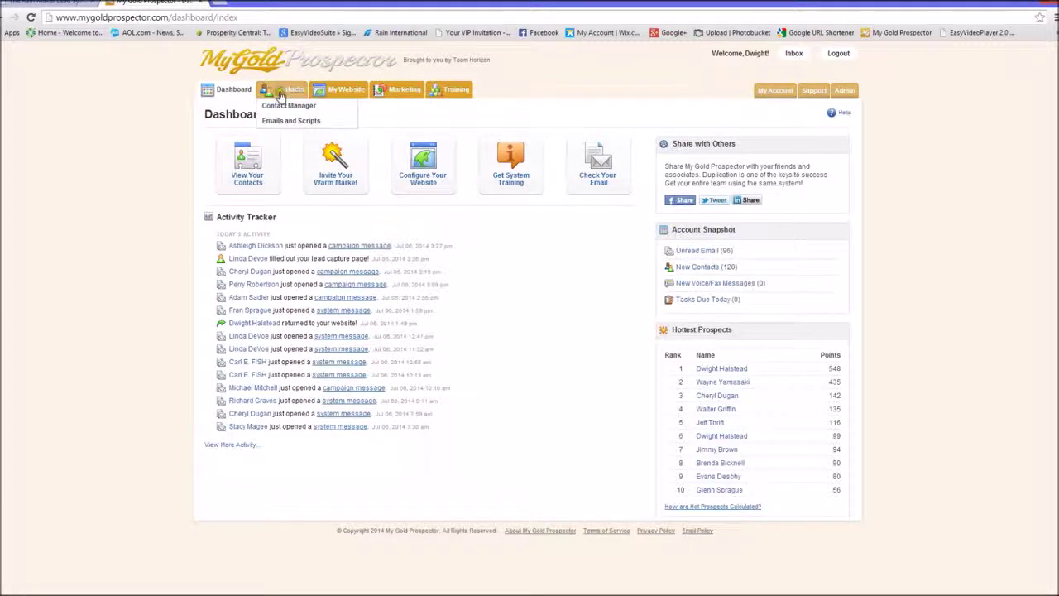
Open Contact Manager and list the 119 contacts in the Rain Maker Leads folder.
click(283, 105)
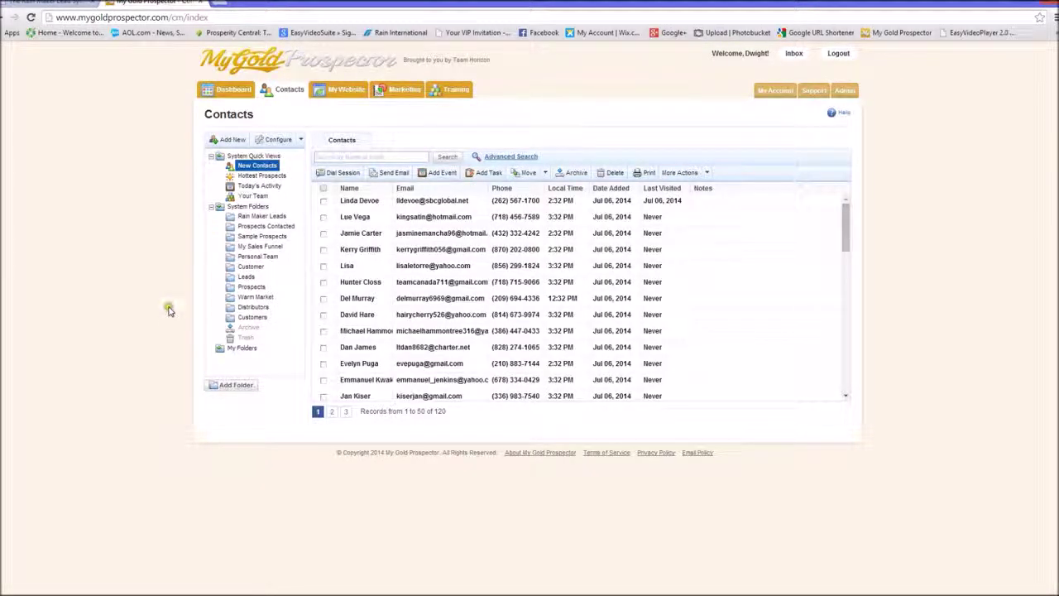
click(261, 217)
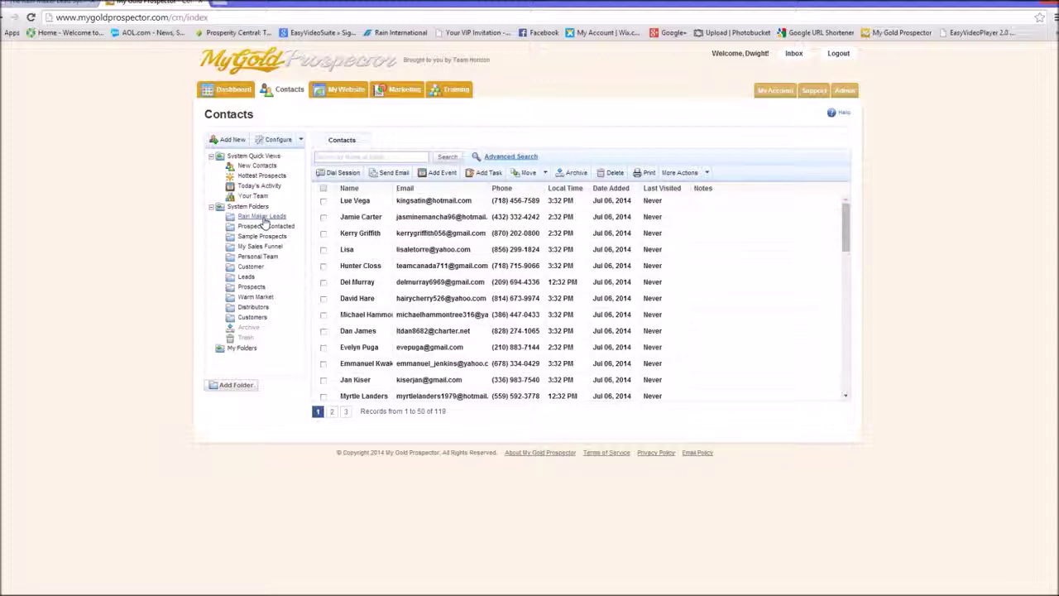
click(262, 217)
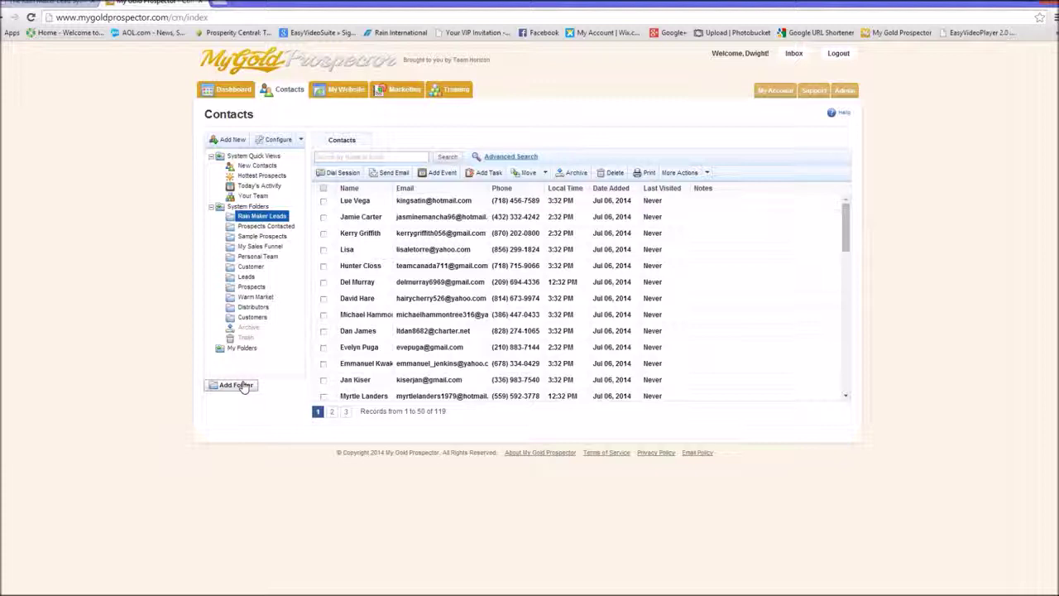
Show the 11 Today's Activity contacts and open the second contact's record.
click(258, 186)
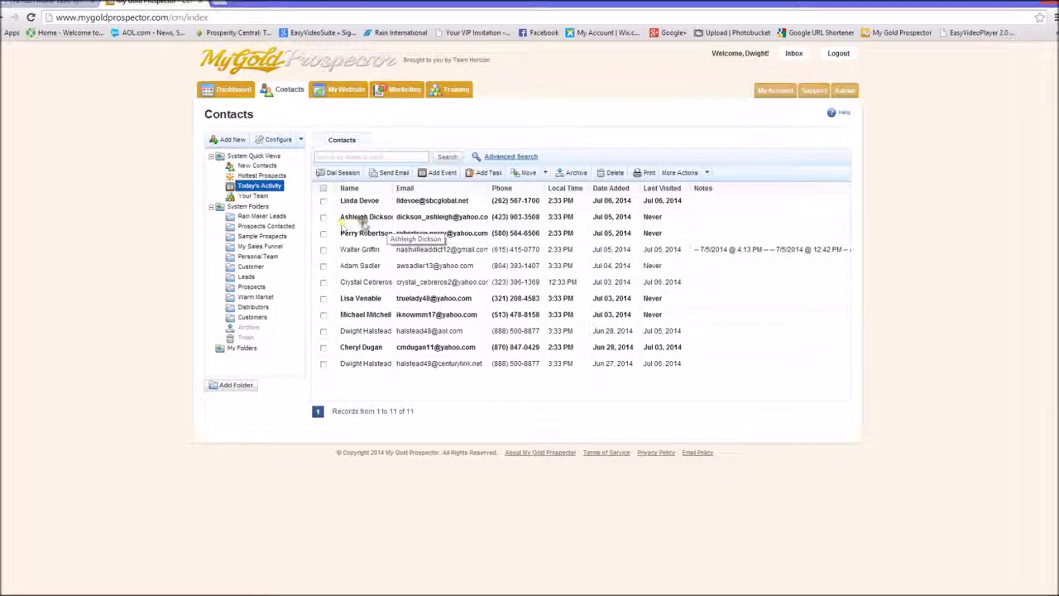
click(425, 217)
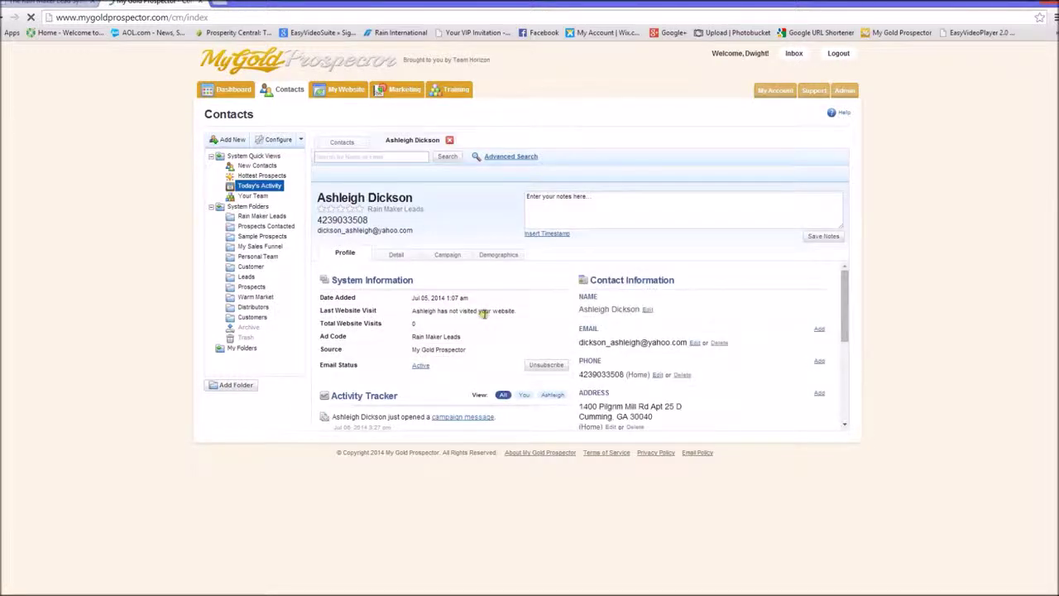
Scroll through the lead's Activity Tracker and Trackable Calls, then open the opened campaign message.
scroll(466, 350, down, 3)
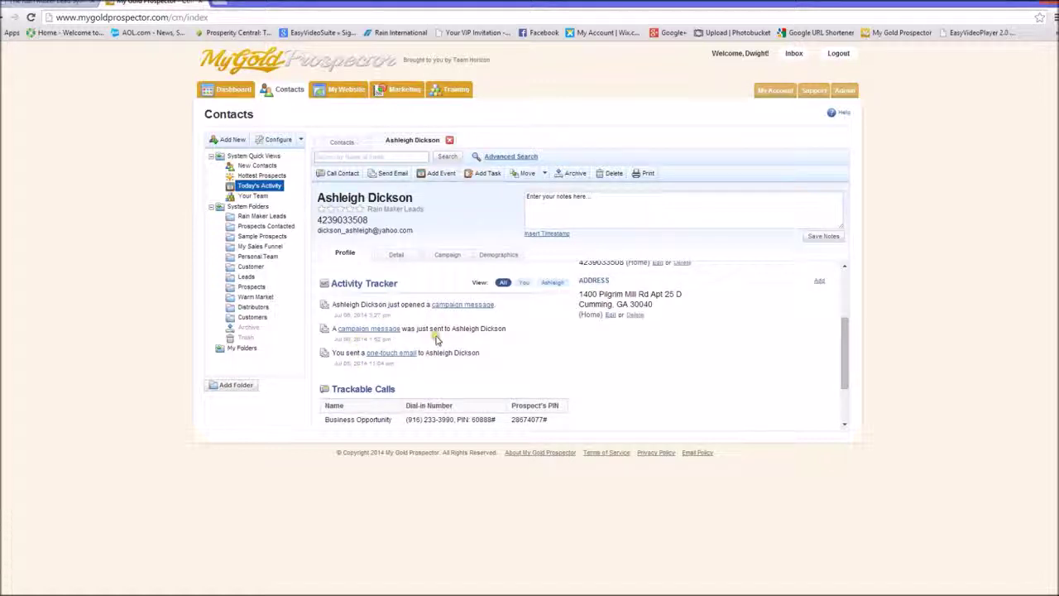
scroll(436, 338, up, 1)
scroll(450, 380, down, 1)
scroll(449, 380, up, 1)
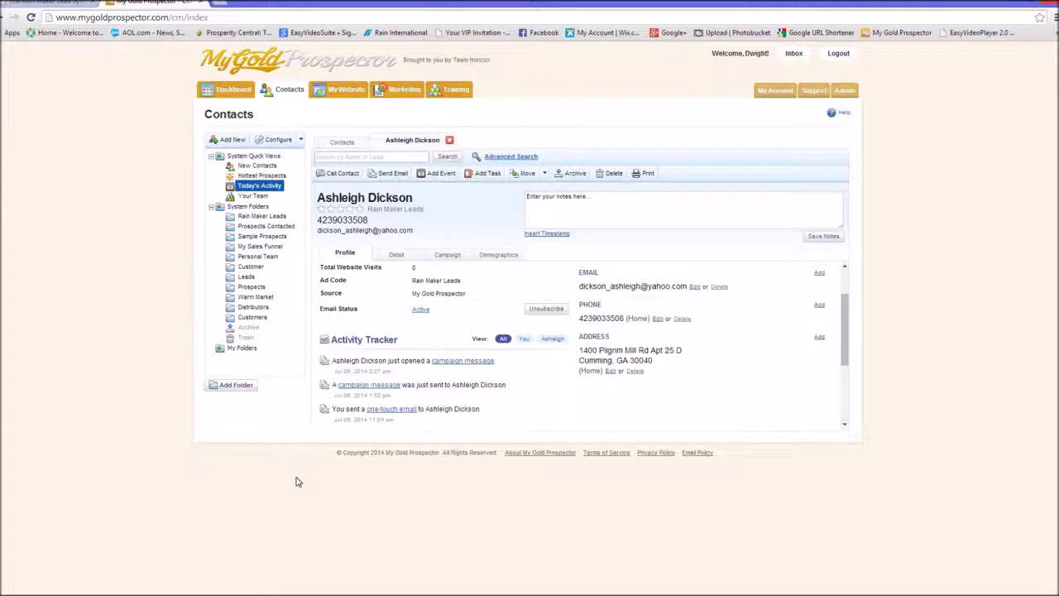
click(446, 362)
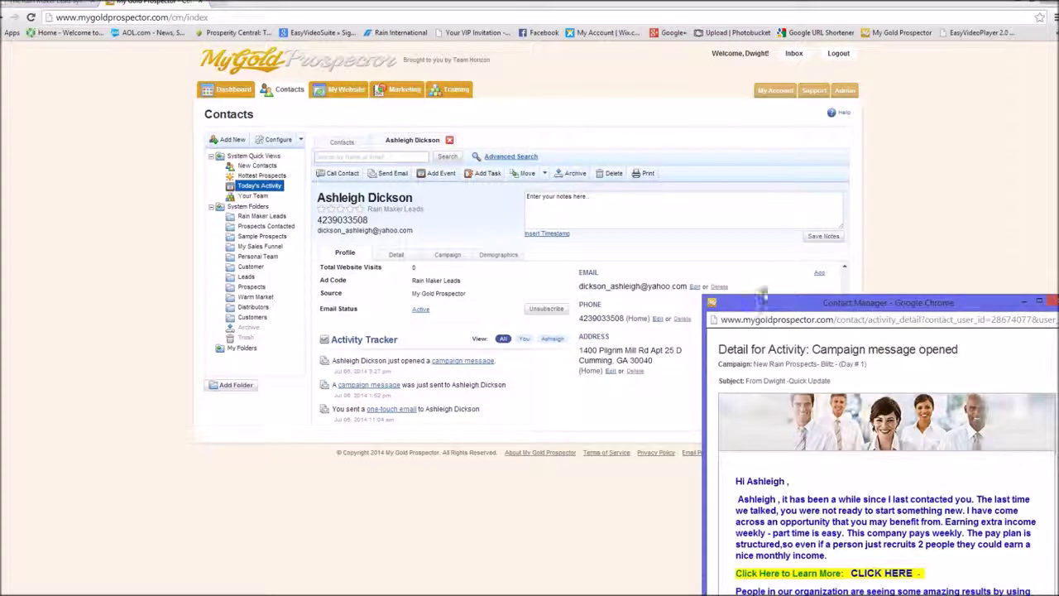
Centre the campaign message popup, read through the message, and close the popup.
drag(763, 297, 436, 183)
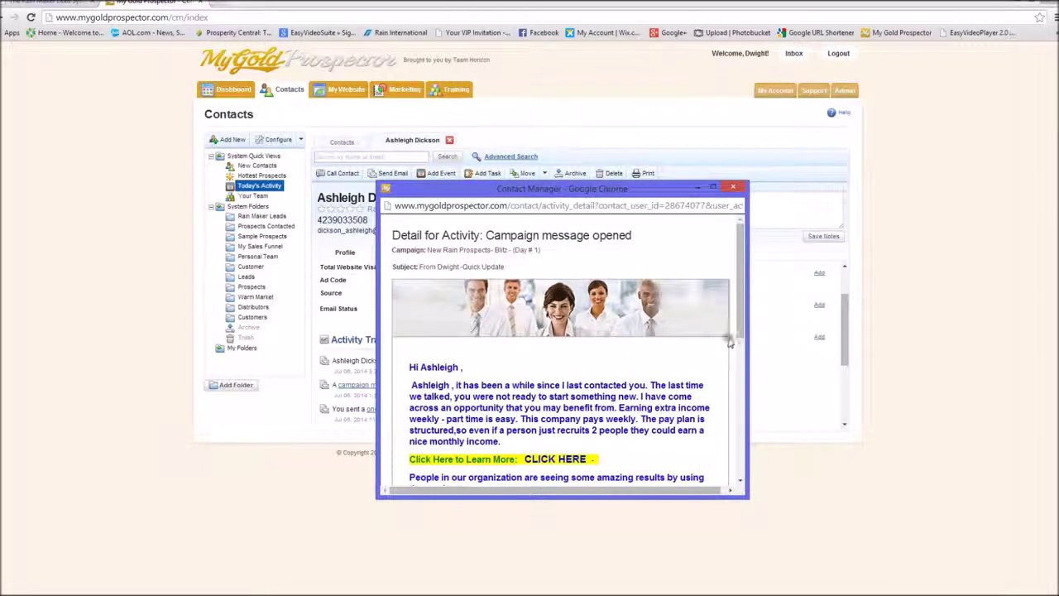
drag(740, 334, 744, 365)
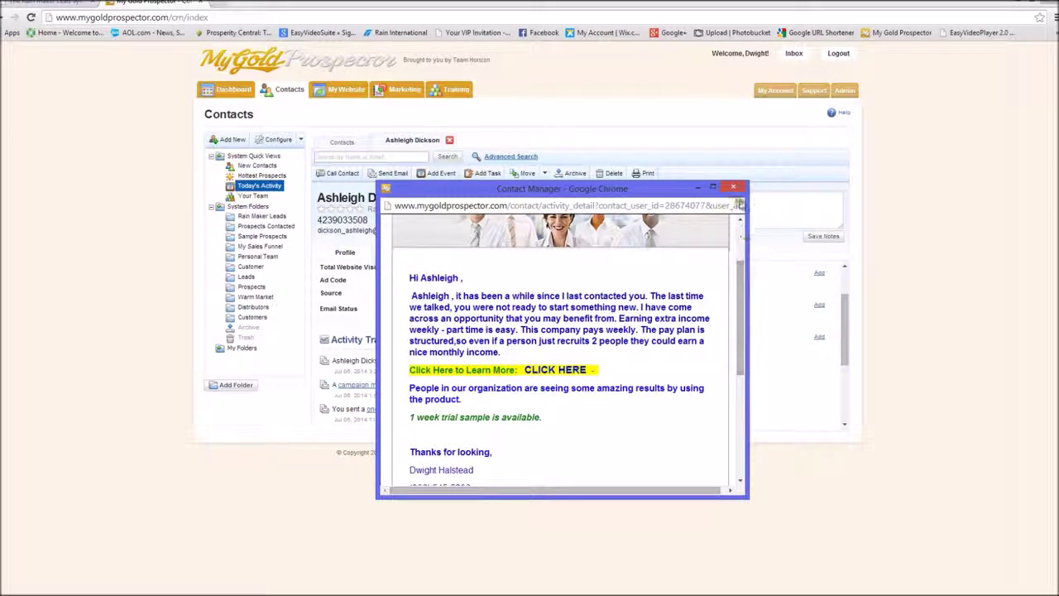
click(734, 189)
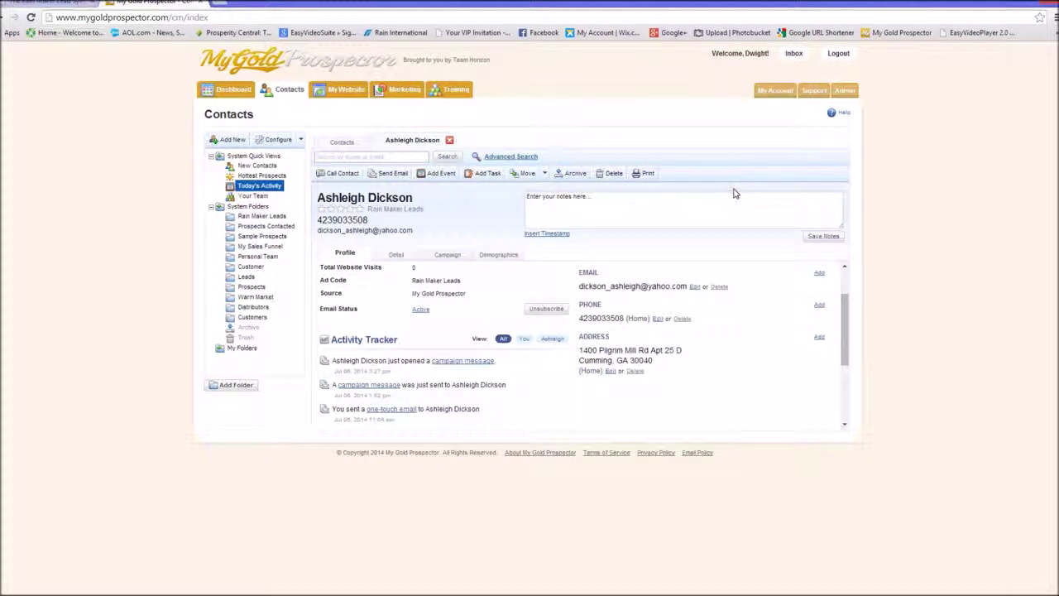
click(339, 173)
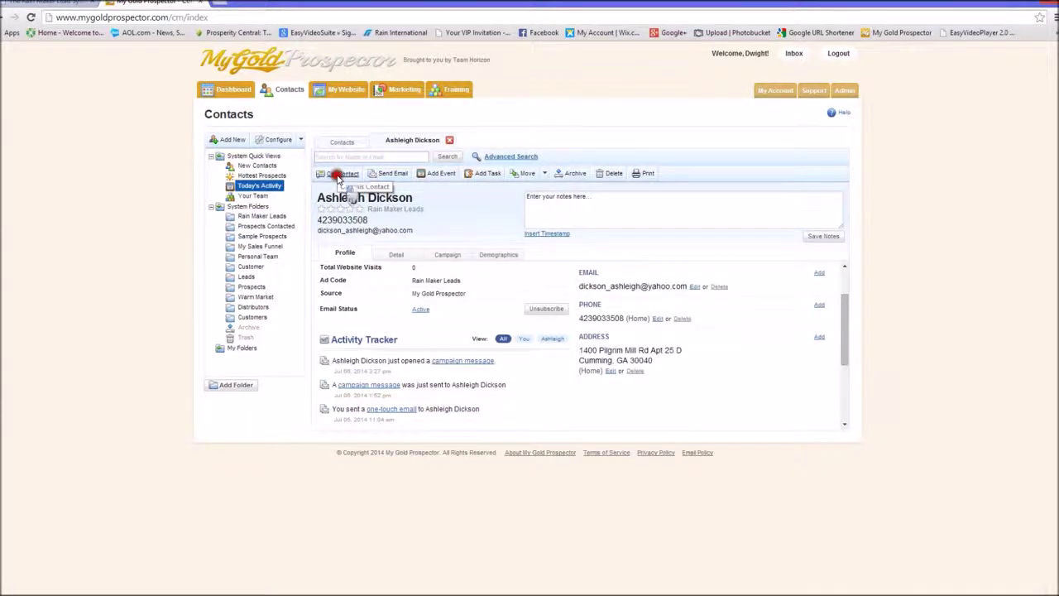
drag(792, 294, 526, 94)
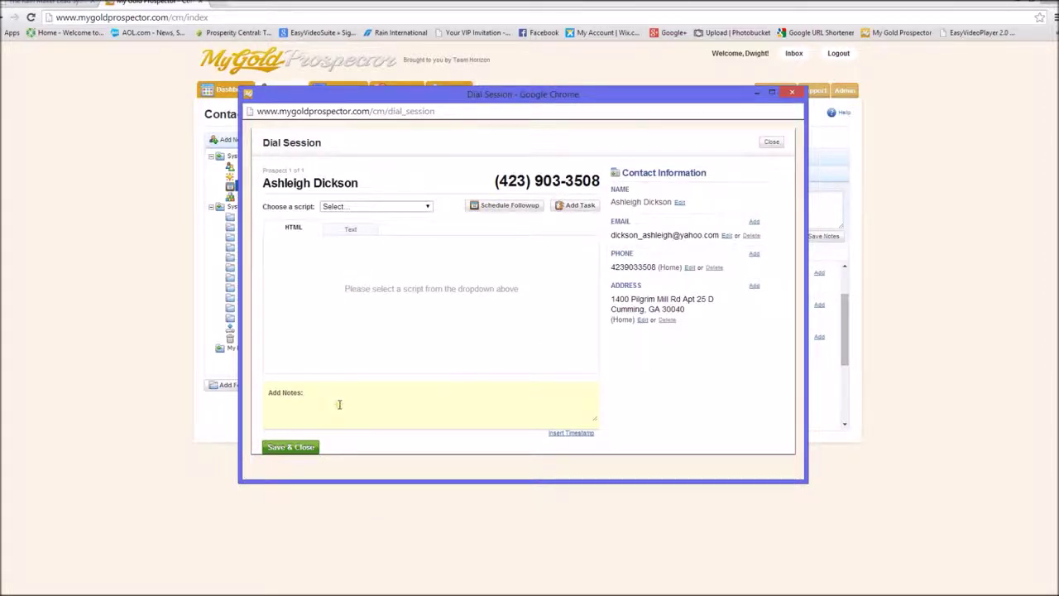
click(792, 96)
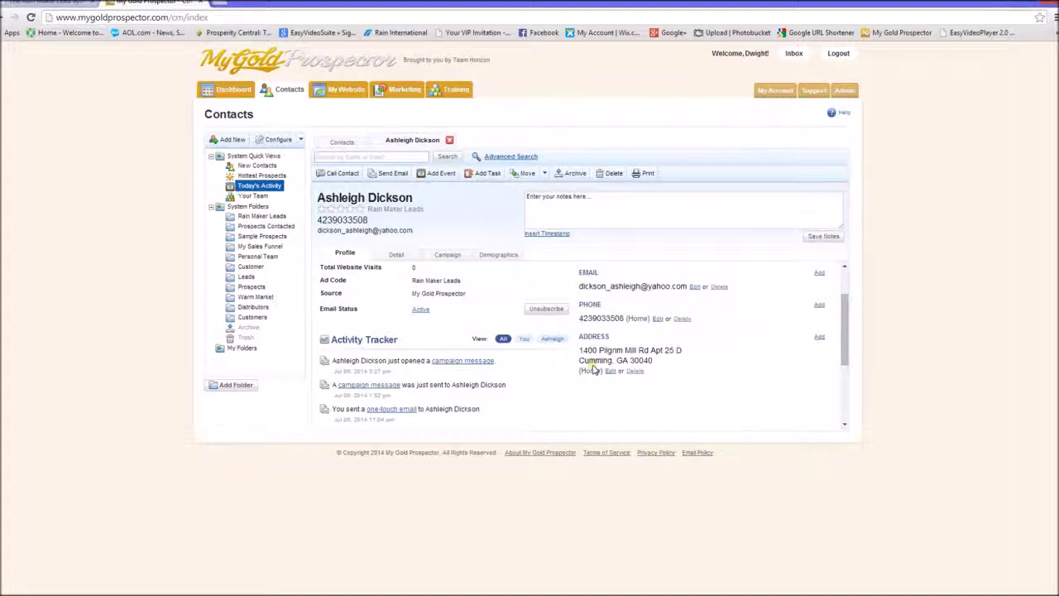
click(347, 308)
Return to the Today's Activity list, select all 11 contacts, and start a Dial Session.
click(342, 140)
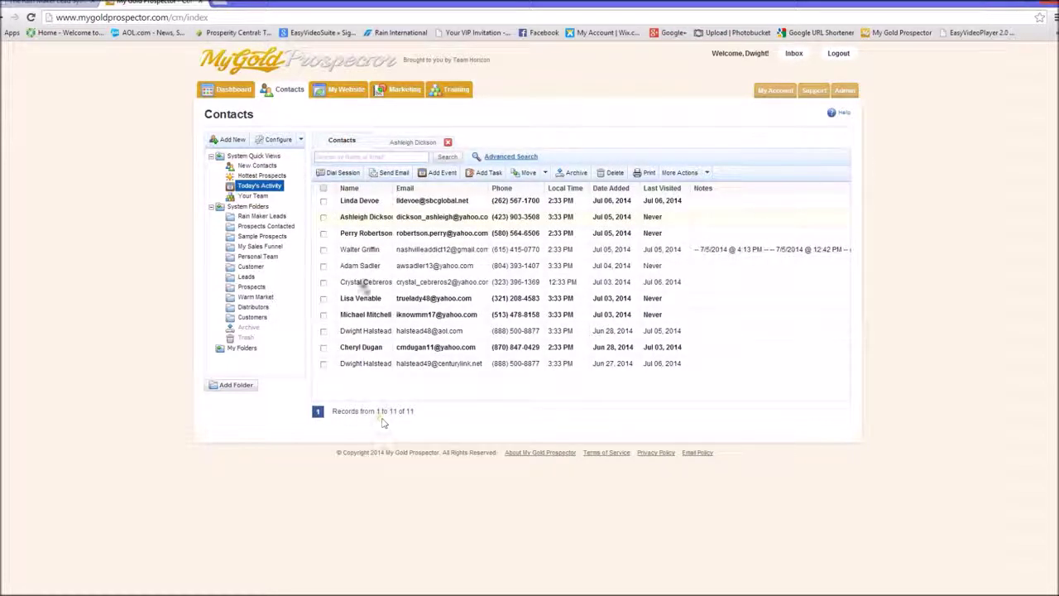
click(323, 188)
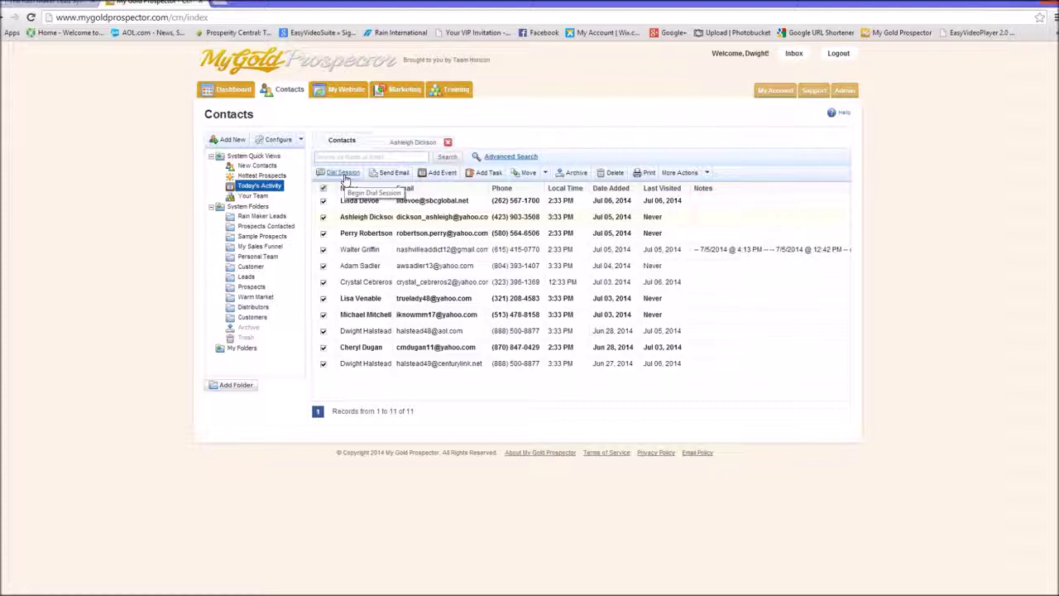
click(345, 177)
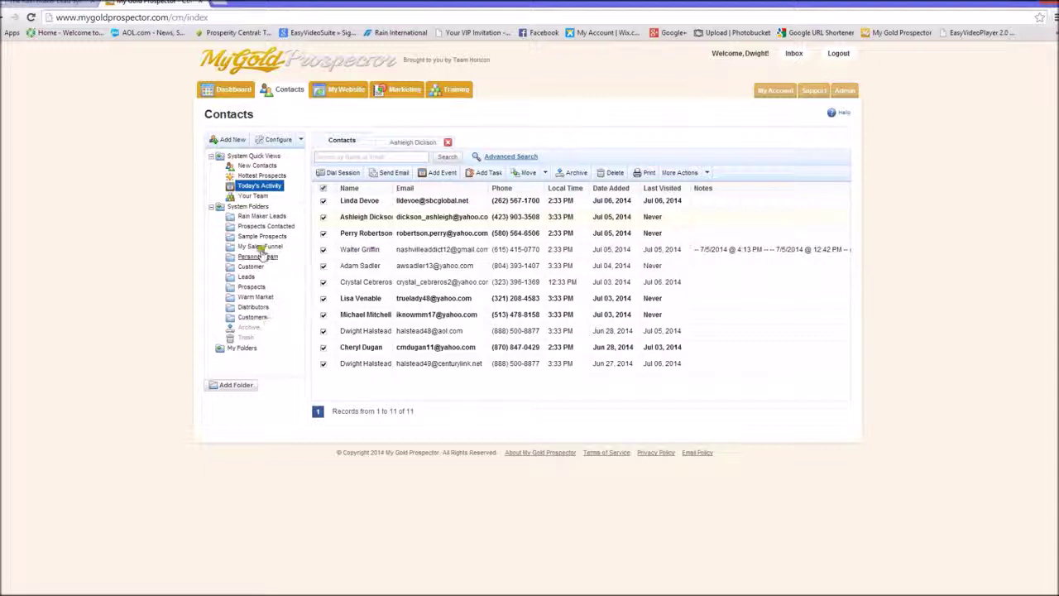
Browse Rain Maker Leads, Prospects Contacted (7) and Sample Prospects (6), then return to Today's Activity.
click(260, 217)
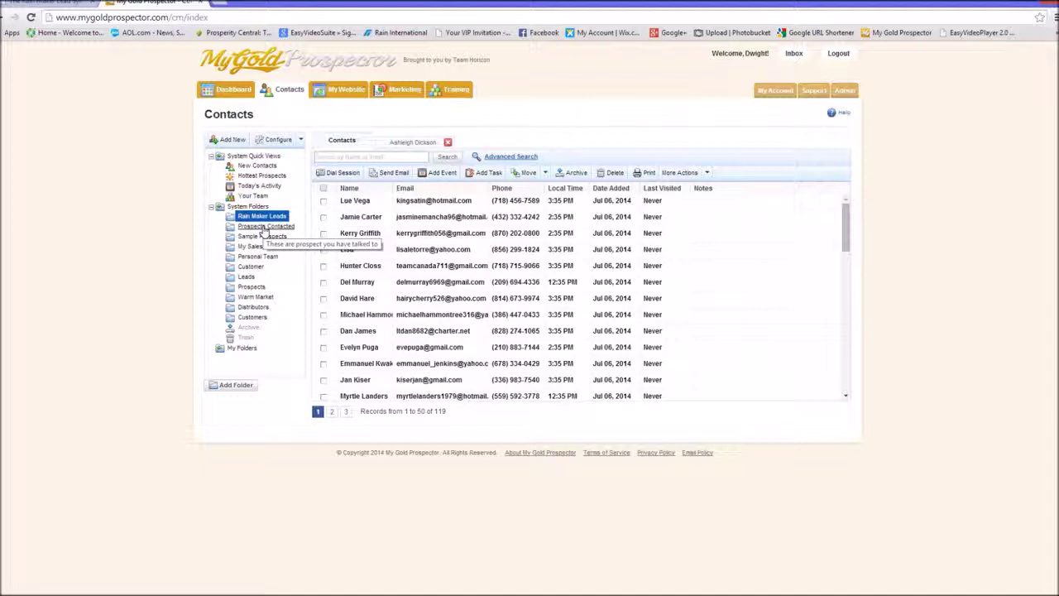
click(263, 226)
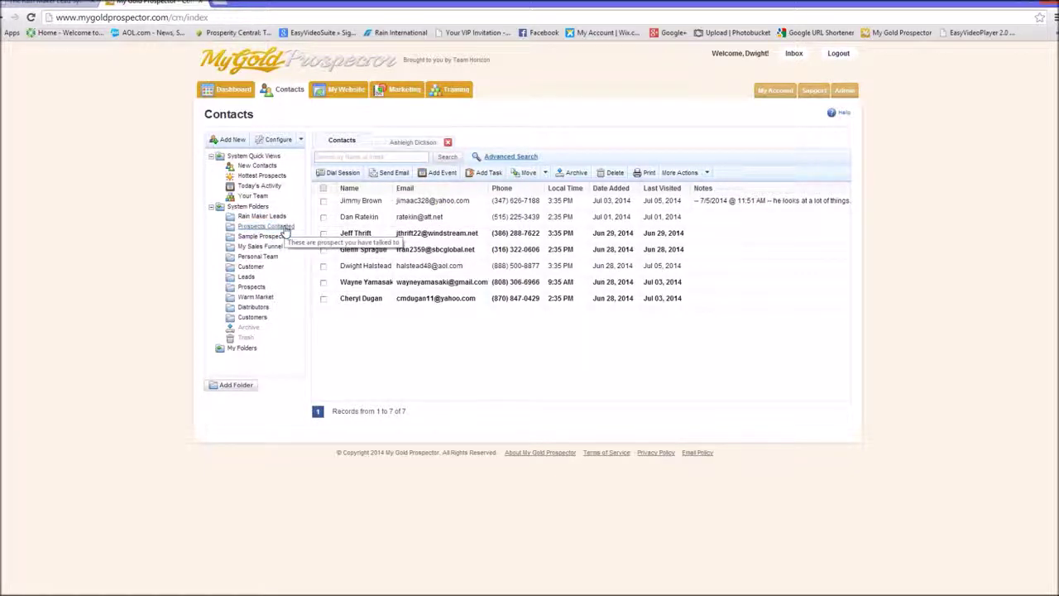
click(284, 229)
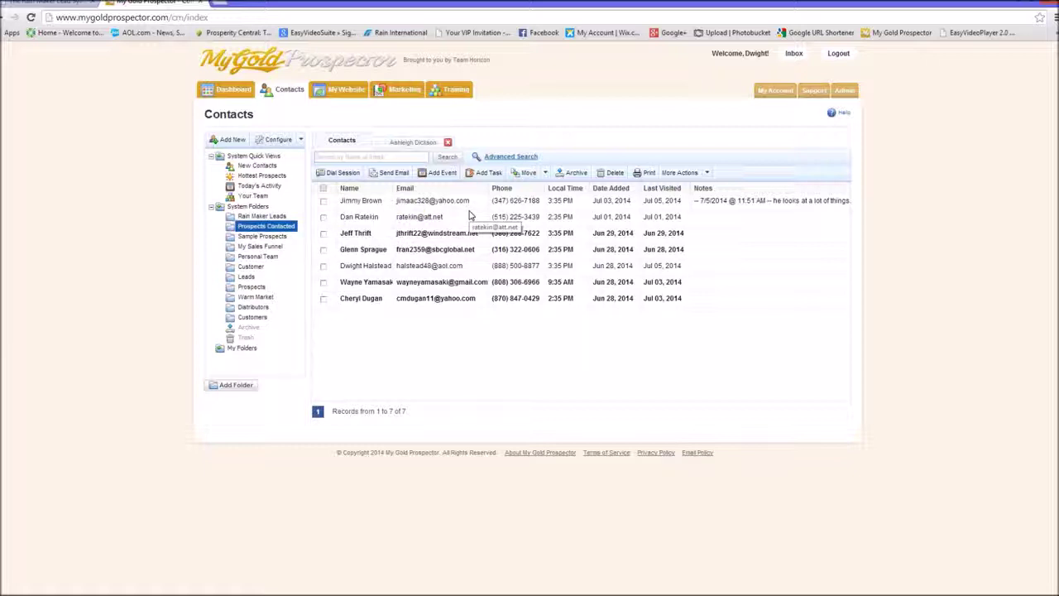
click(278, 236)
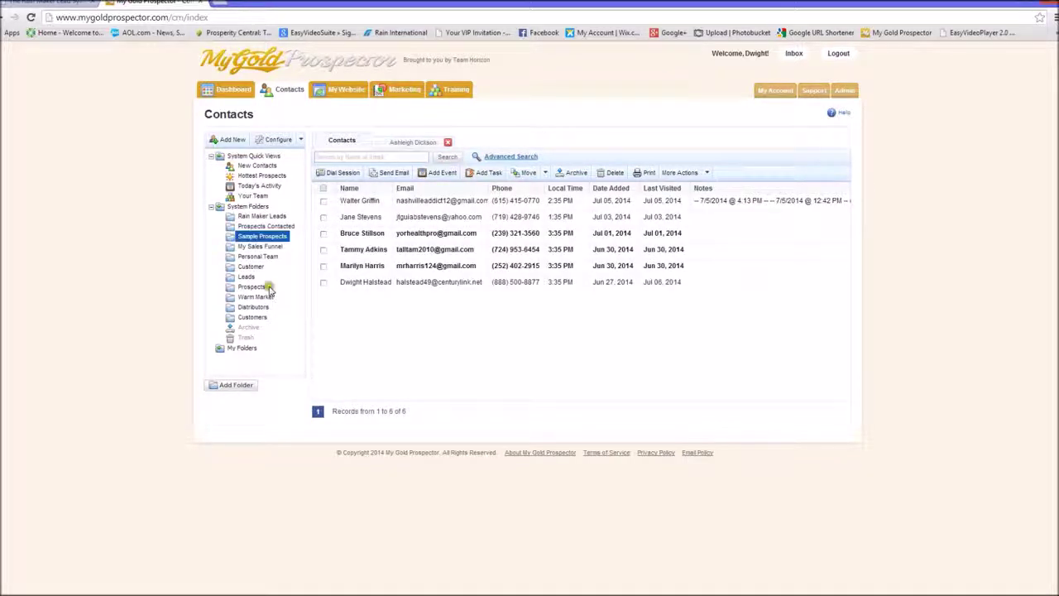
click(265, 236)
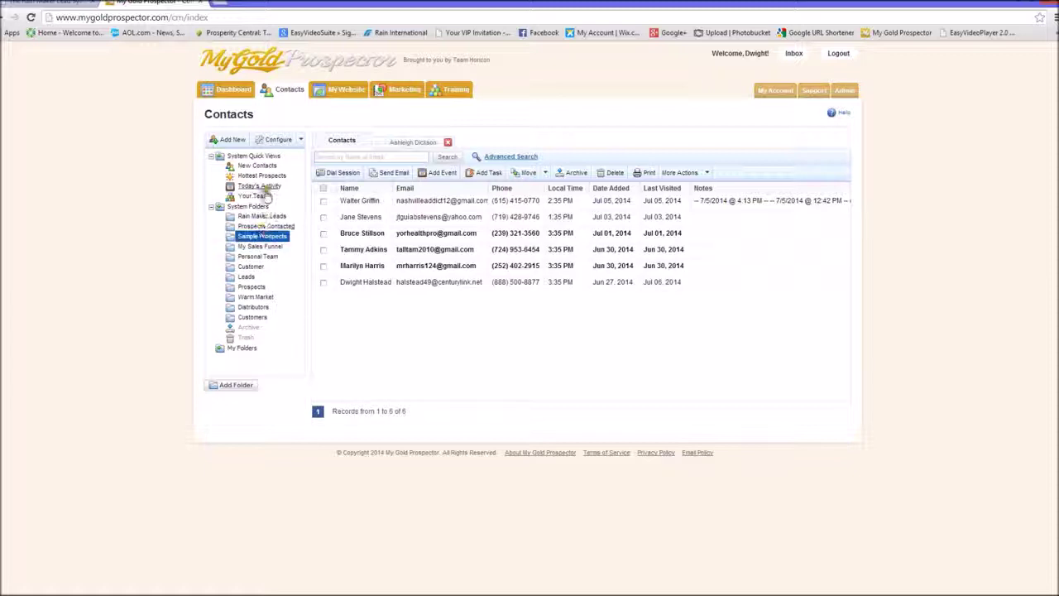
click(264, 187)
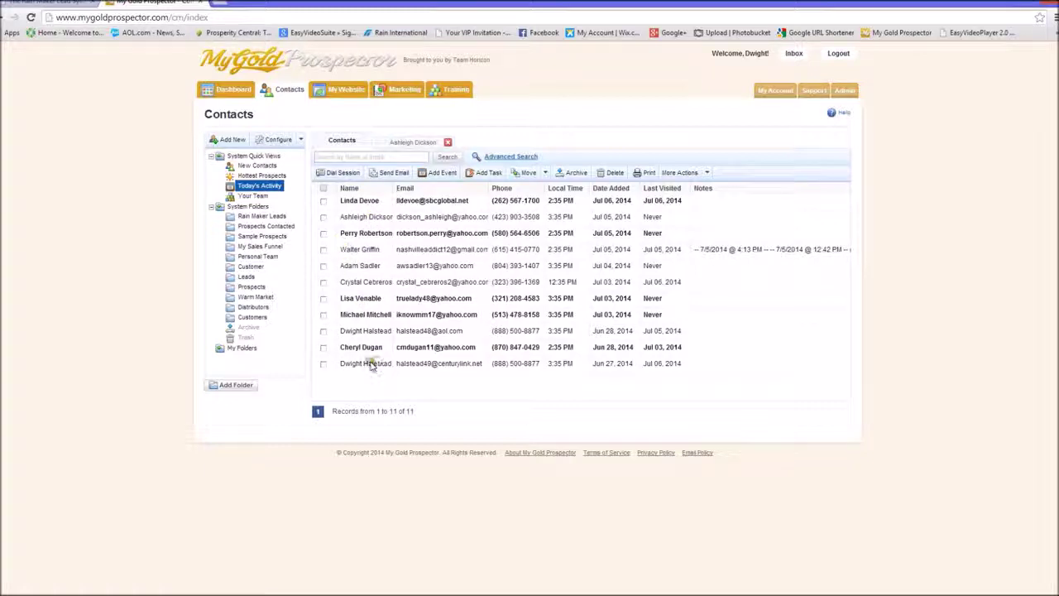
Move the contact added Jun 28 into Prospects Contacted, then list that folder's 7 records.
click(324, 331)
click(432, 332)
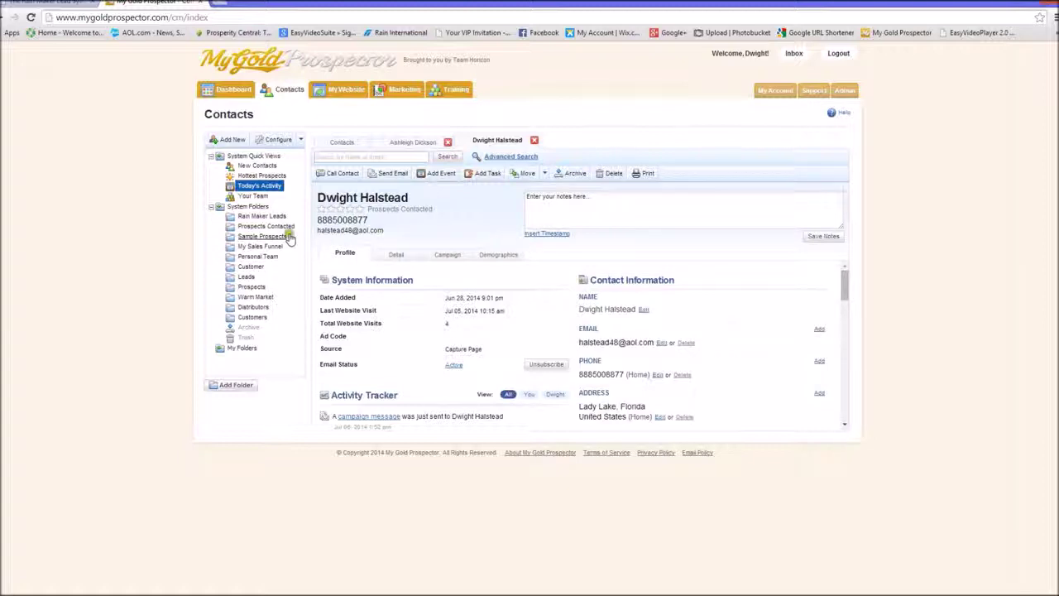
click(544, 173)
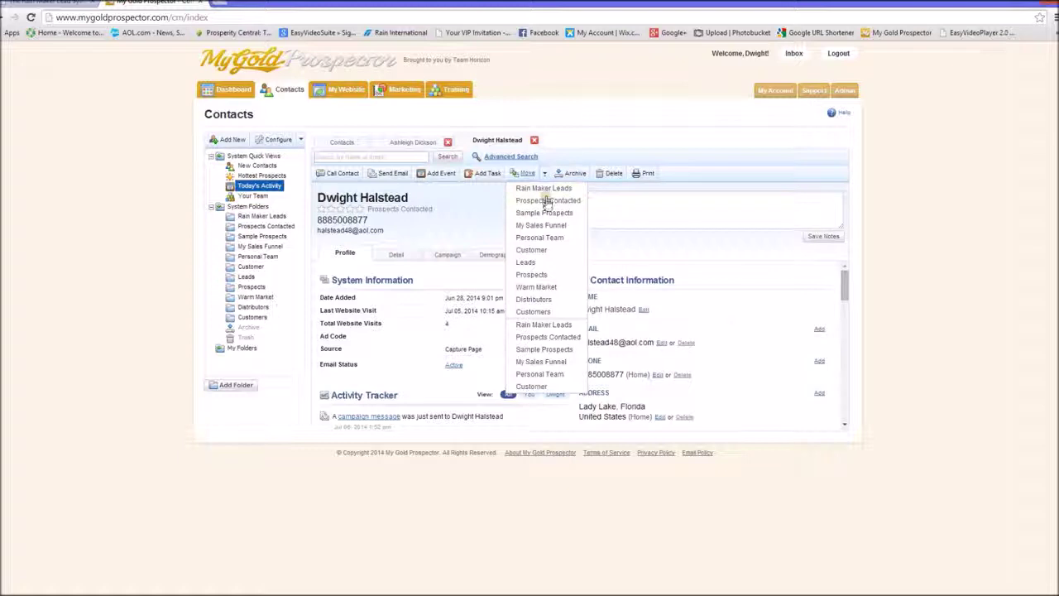
click(546, 201)
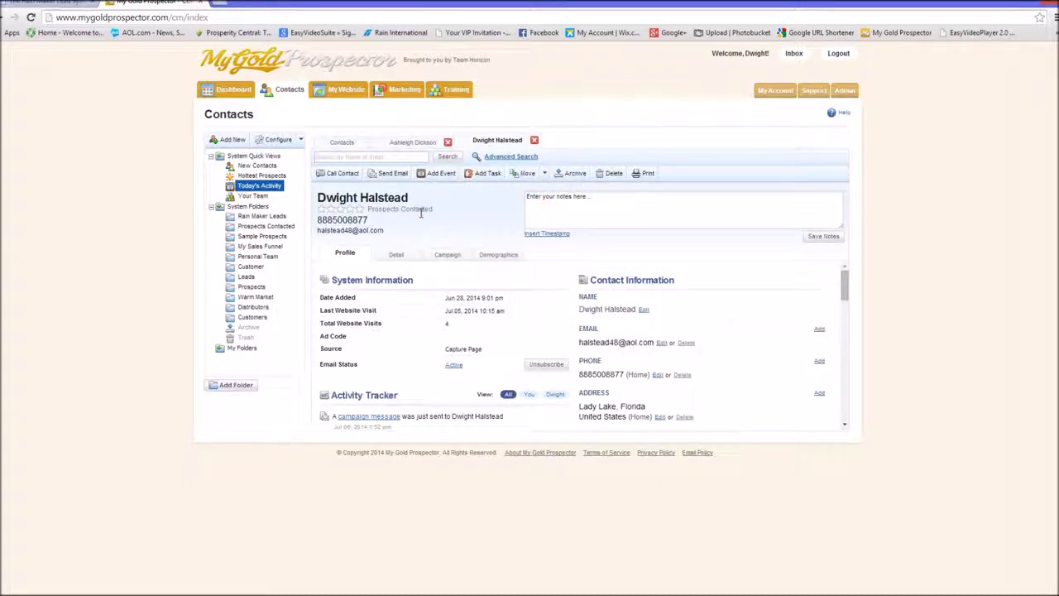
click(265, 226)
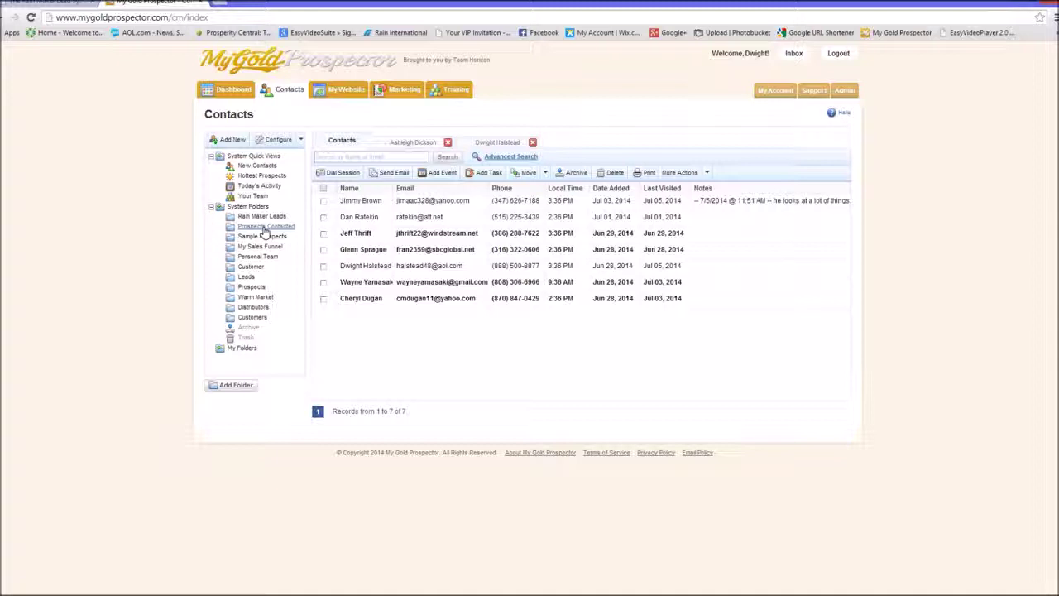
Open the full record of the Jun 28, 2014 contact from the Prospects Contacted list.
click(262, 232)
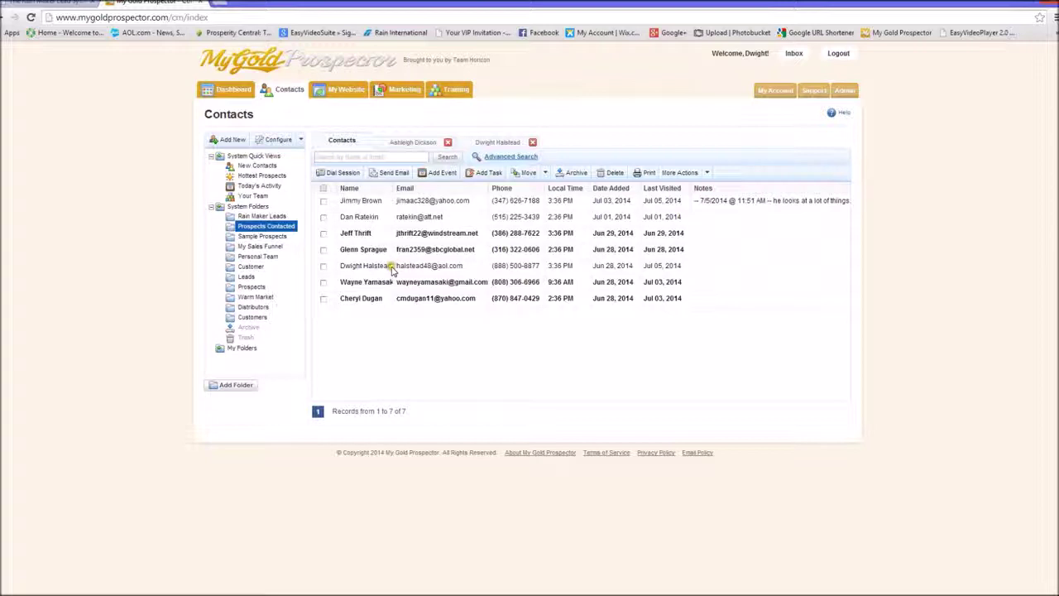
click(324, 267)
click(425, 268)
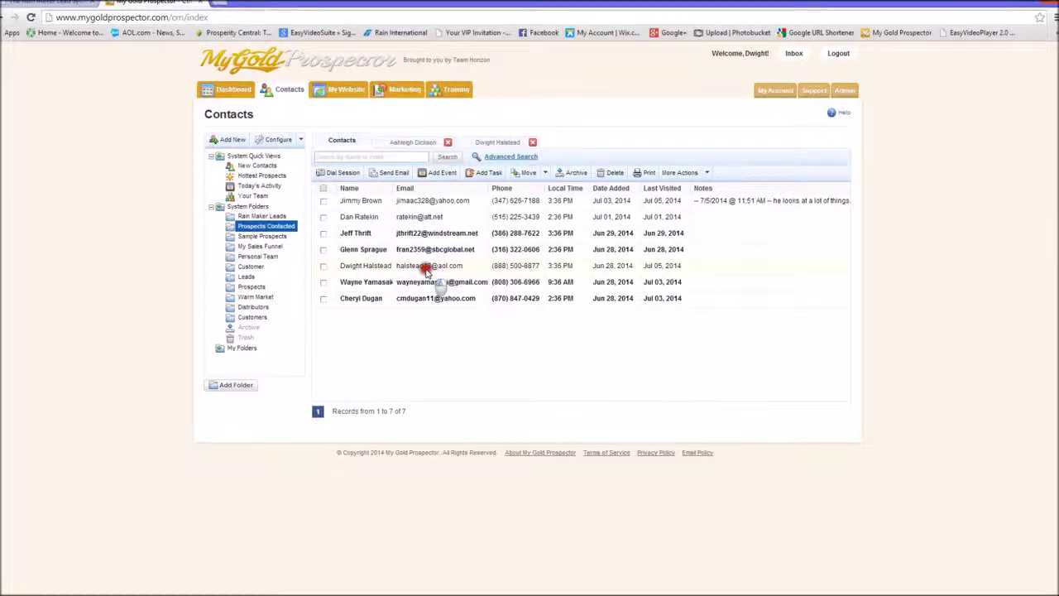
click(611, 206)
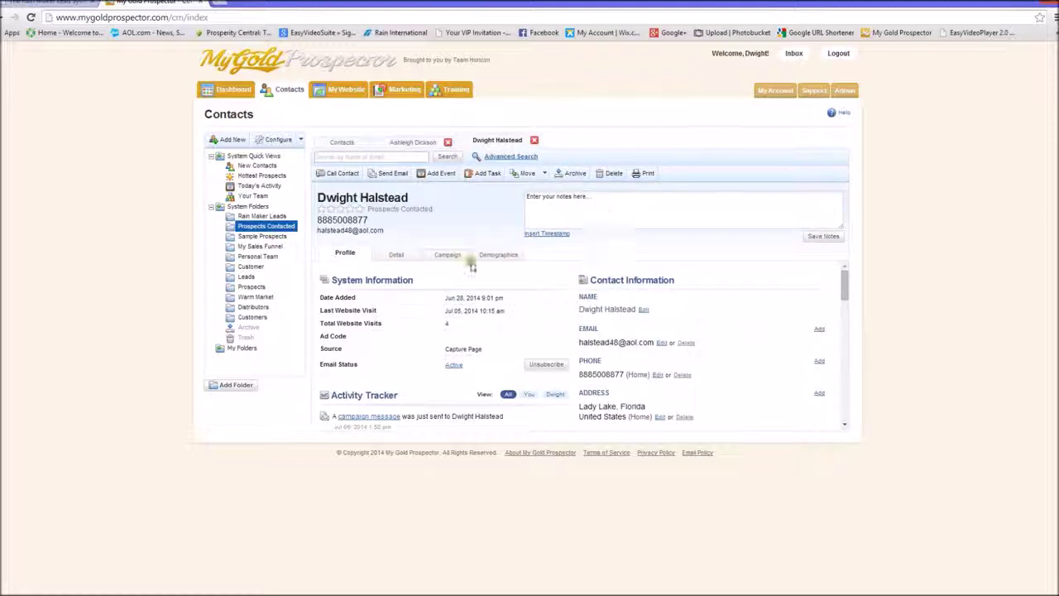
Move the checked contact into Sample Prospects and open that folder, now holding 7 records.
click(545, 174)
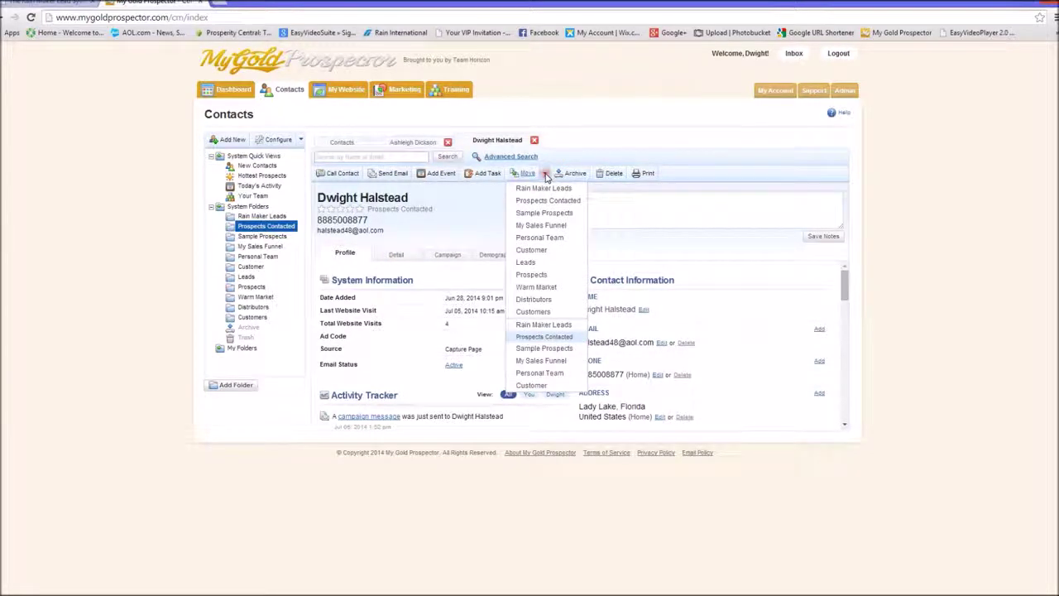
click(545, 213)
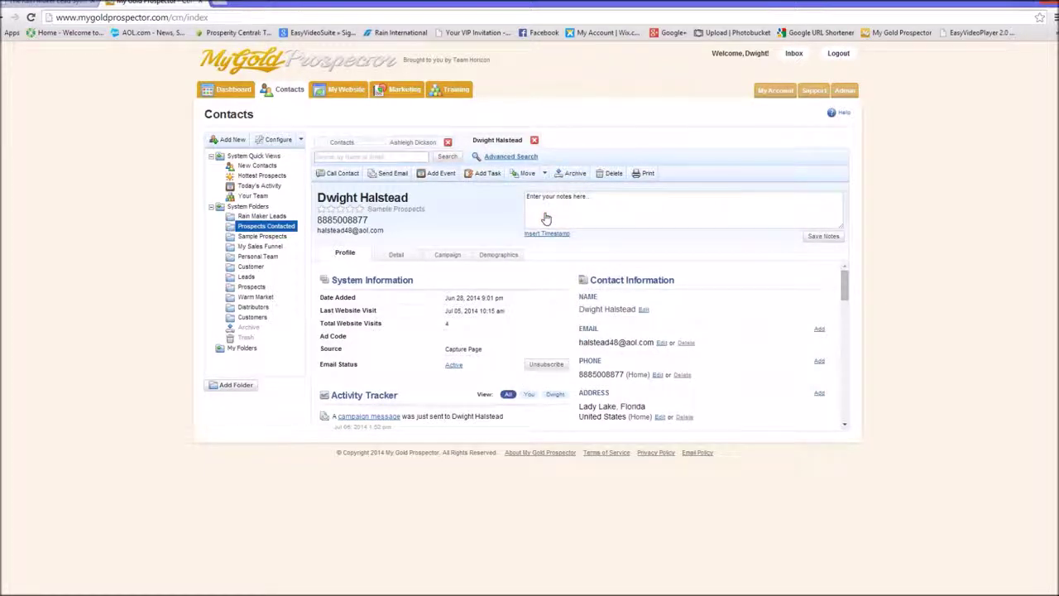
click(250, 239)
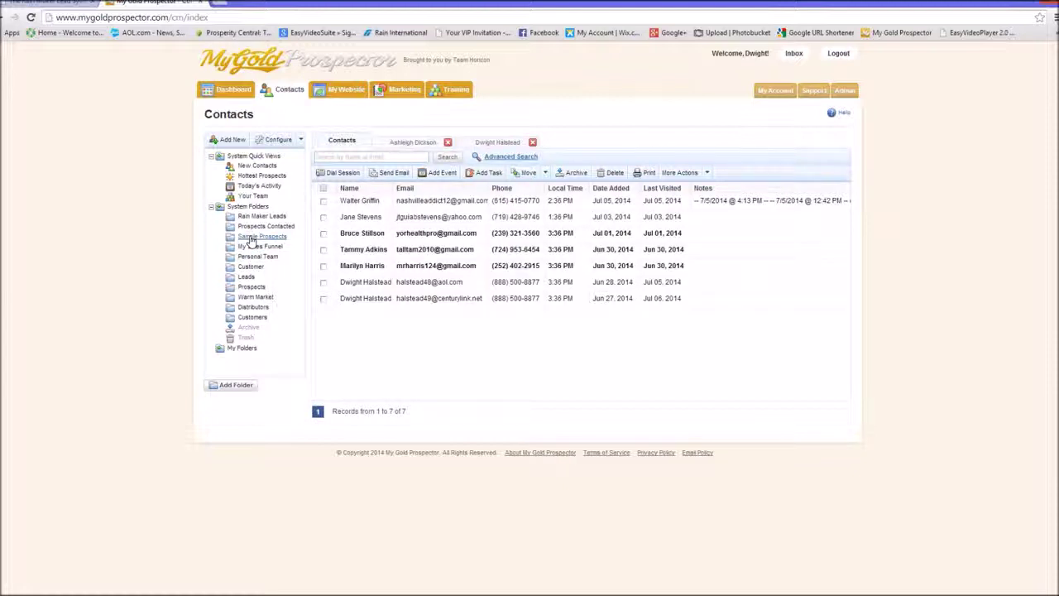
click(251, 239)
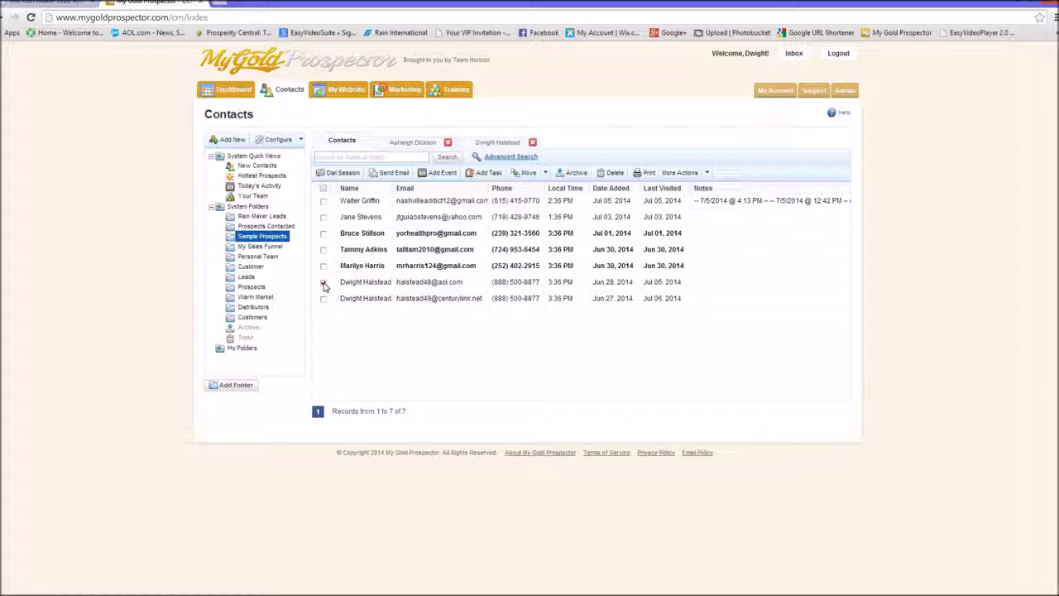
Move the Jun 28 contact into Customer and view the Customer folder listing it.
click(546, 175)
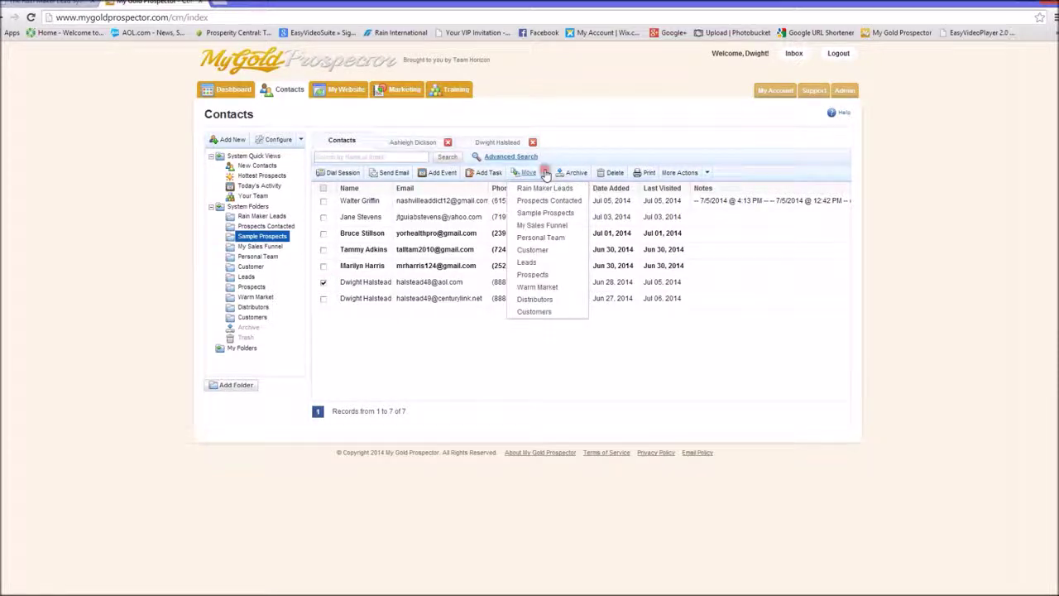
click(538, 249)
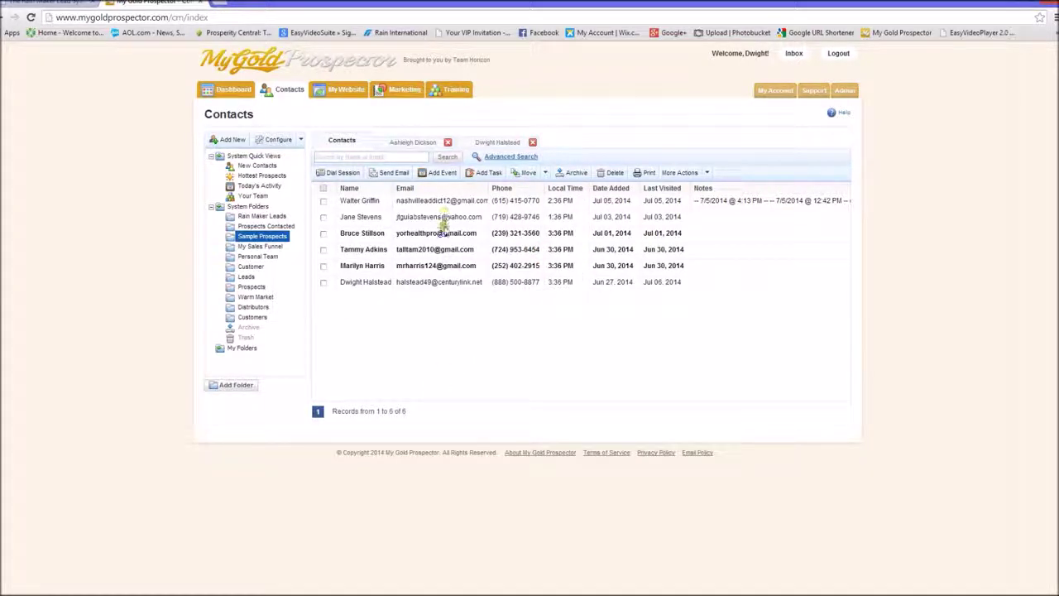
click(247, 268)
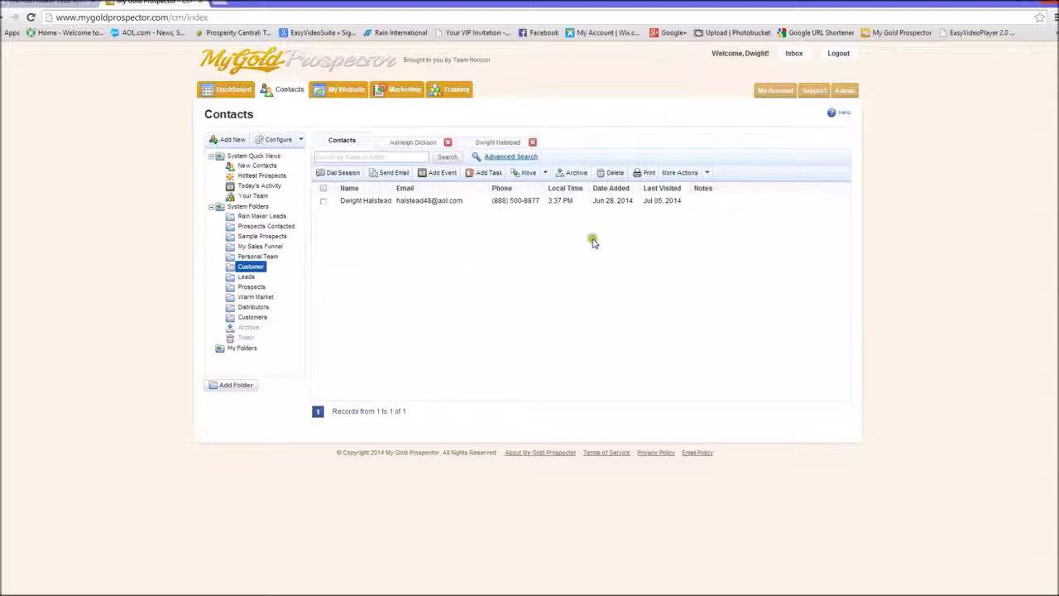
Check the Jun 28 contact, move it into Personal Team, and view that folder's 5 records.
click(545, 172)
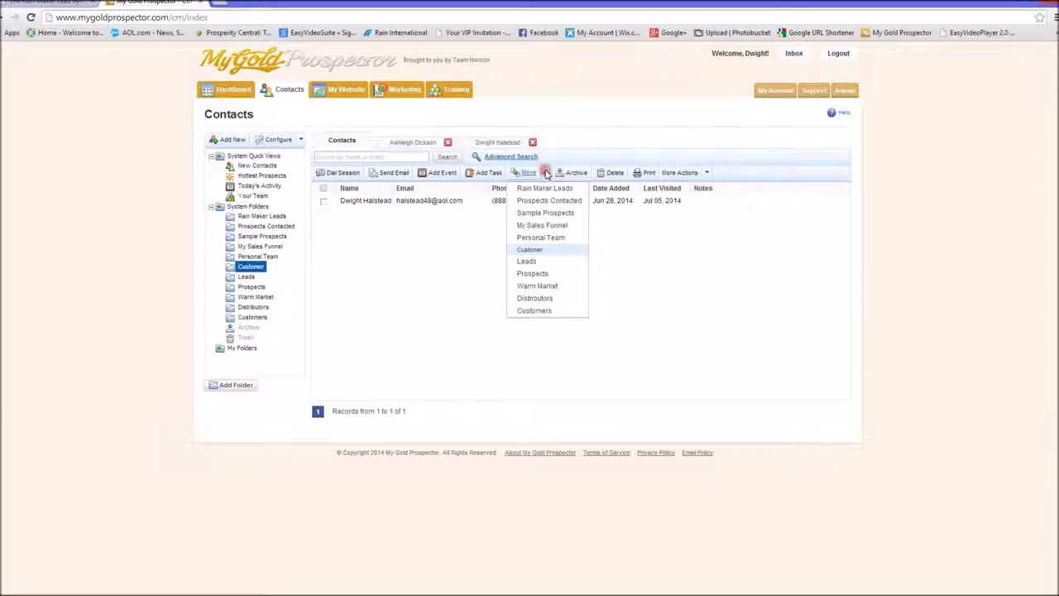
click(539, 238)
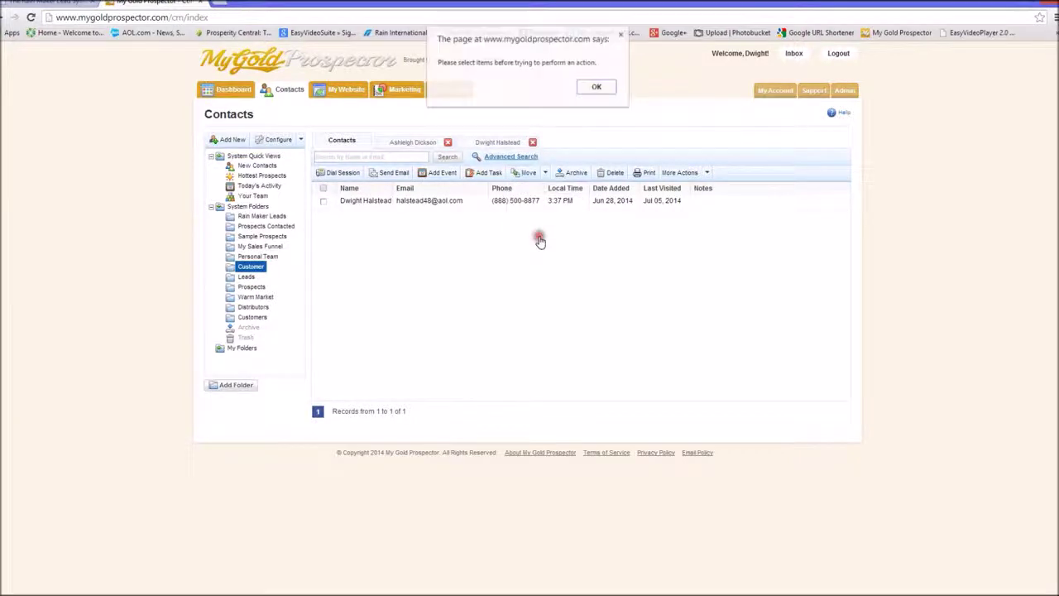
click(597, 87)
click(323, 201)
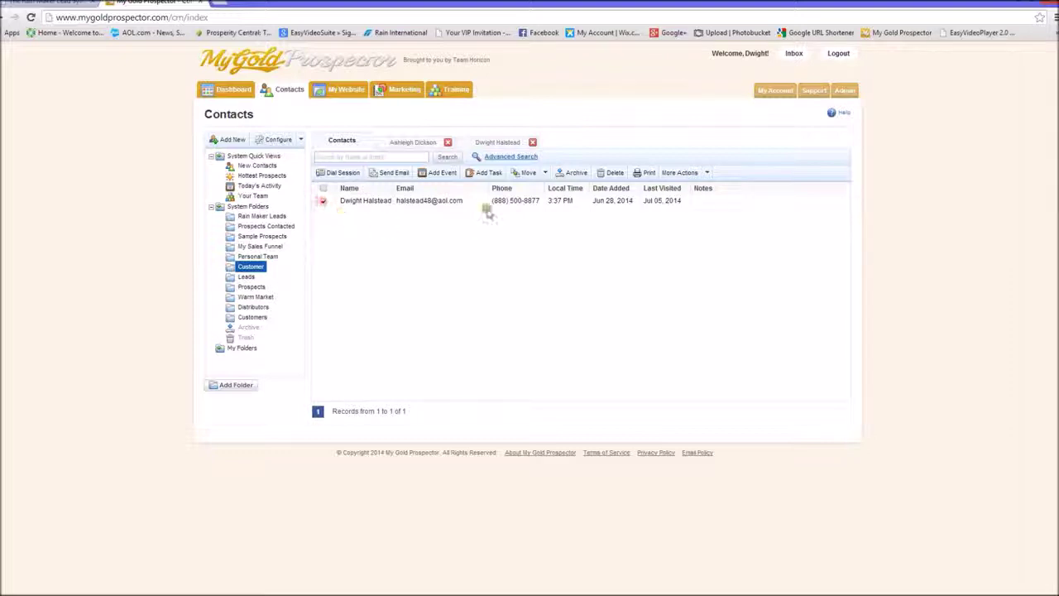
click(544, 172)
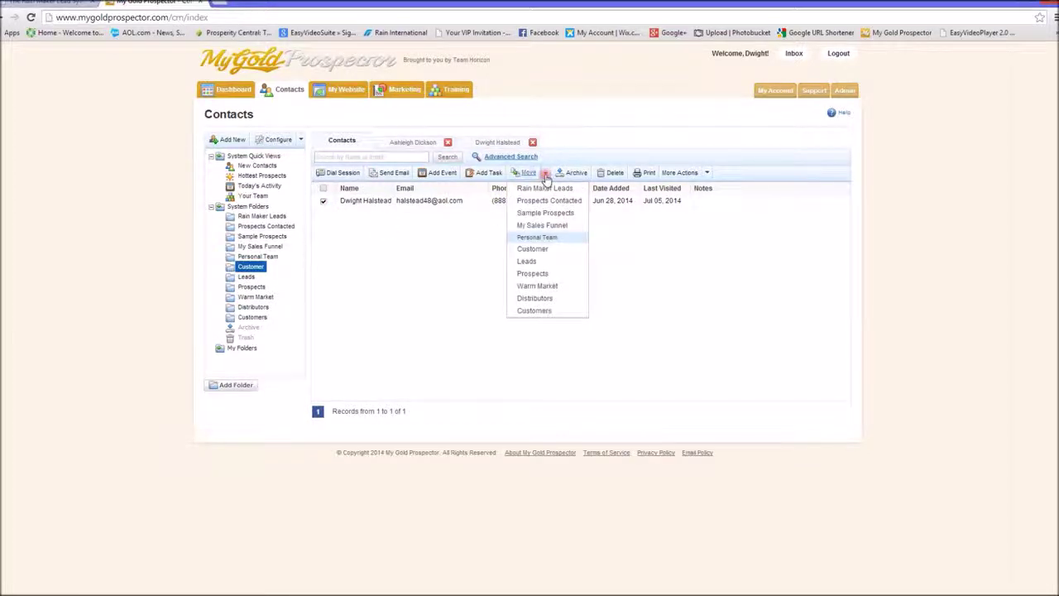
click(537, 239)
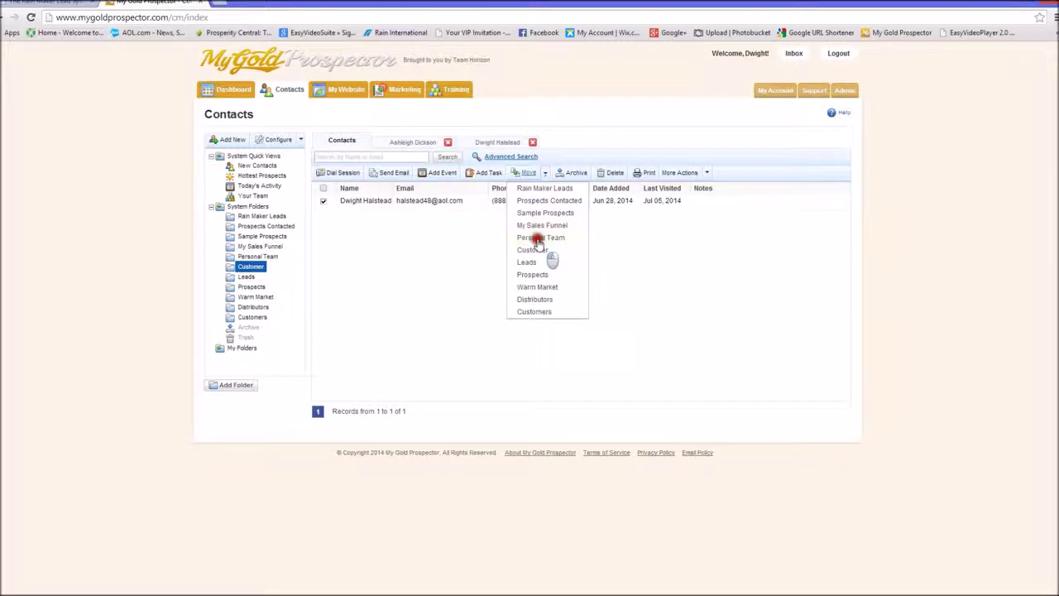
click(261, 257)
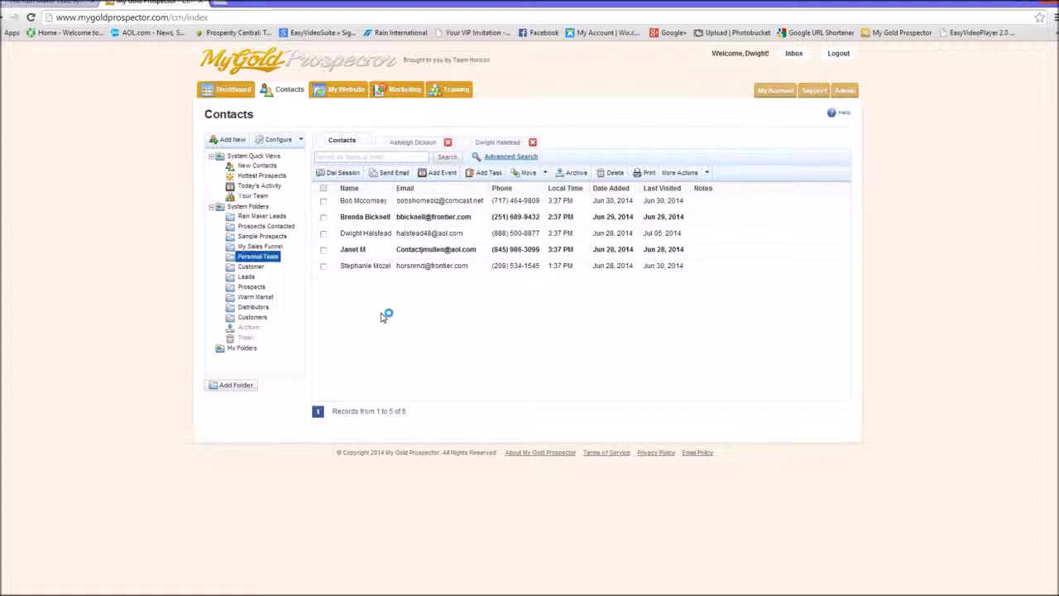
Select all five Personal Team contacts, then go to the Marketing Tools home page.
drag(351, 220, 373, 191)
click(323, 188)
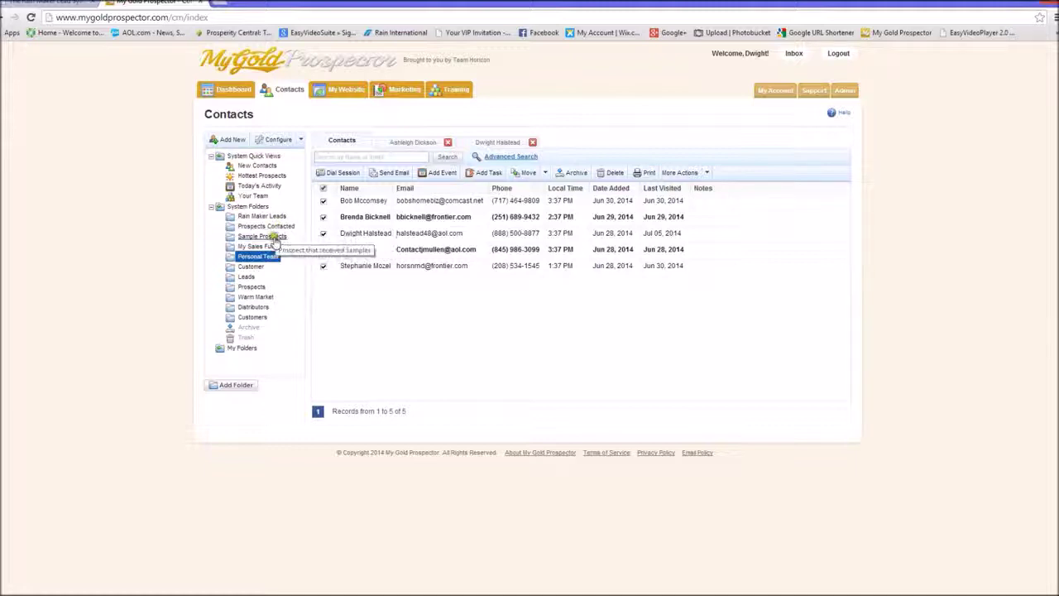
click(270, 282)
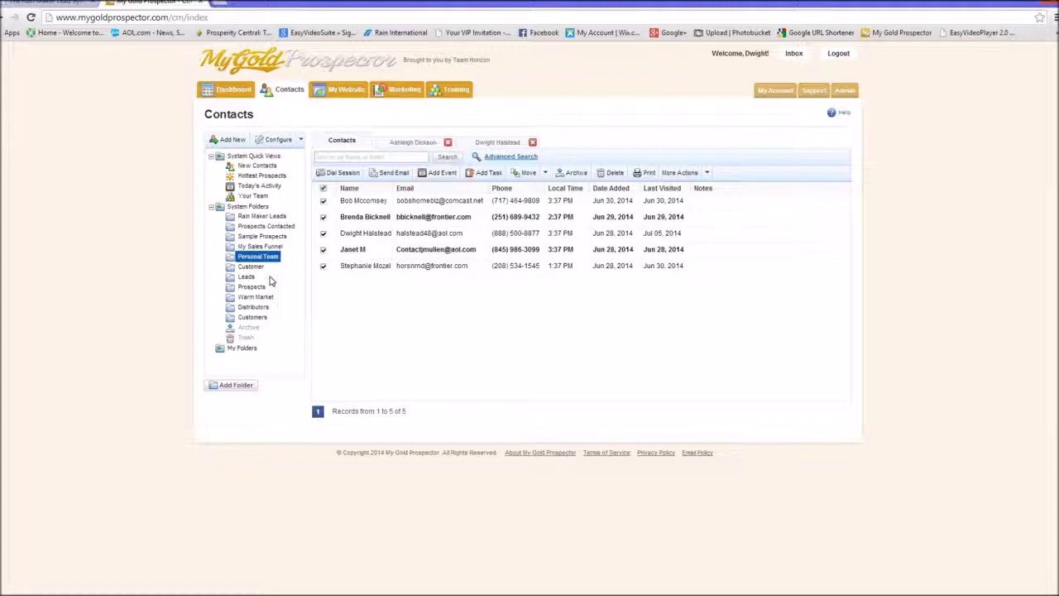
click(273, 217)
click(273, 217)
mouse_move(410, 103)
click(407, 107)
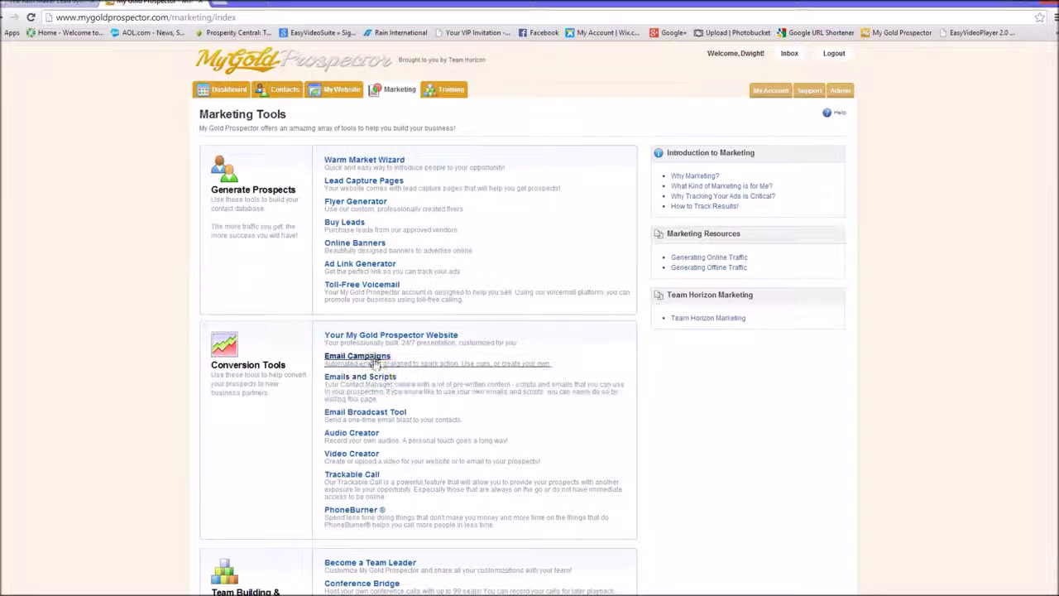
Open Email Campaigns under Conversion Tools, then return to the 119-record New Contacts view.
click(372, 361)
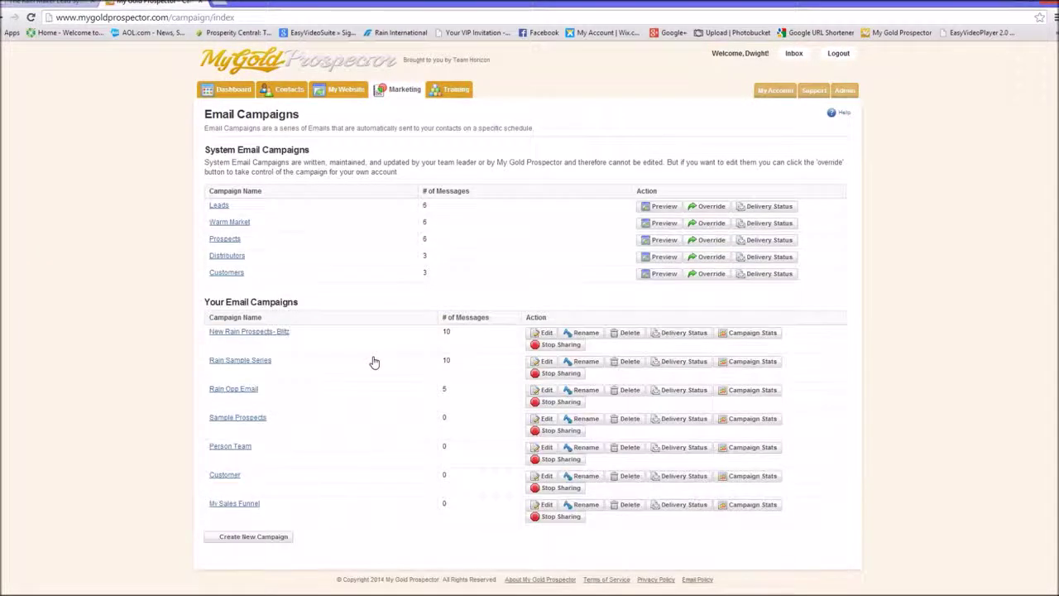
click(268, 333)
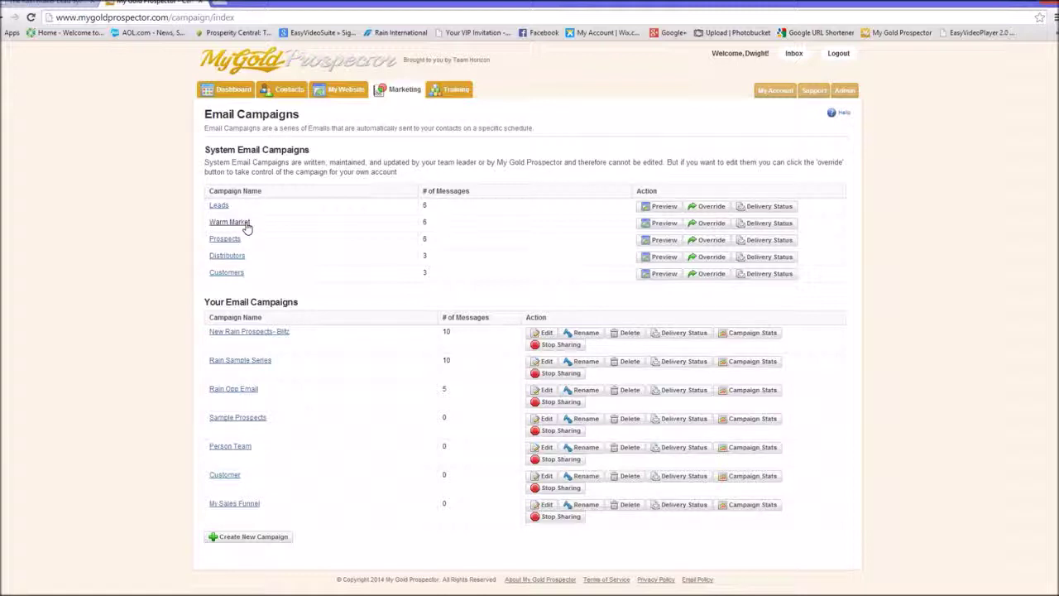
click(288, 422)
Return to Contact Manager's 119 new contacts and drag a contact onto Prospects Contacted.
mouse_move(285, 91)
click(292, 106)
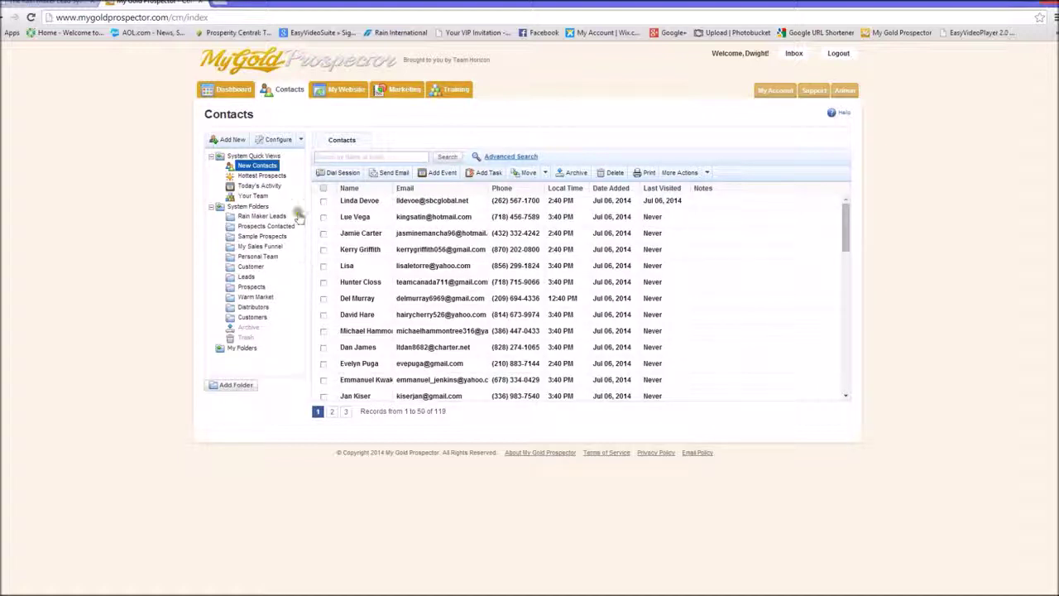
click(276, 191)
drag(368, 223, 284, 229)
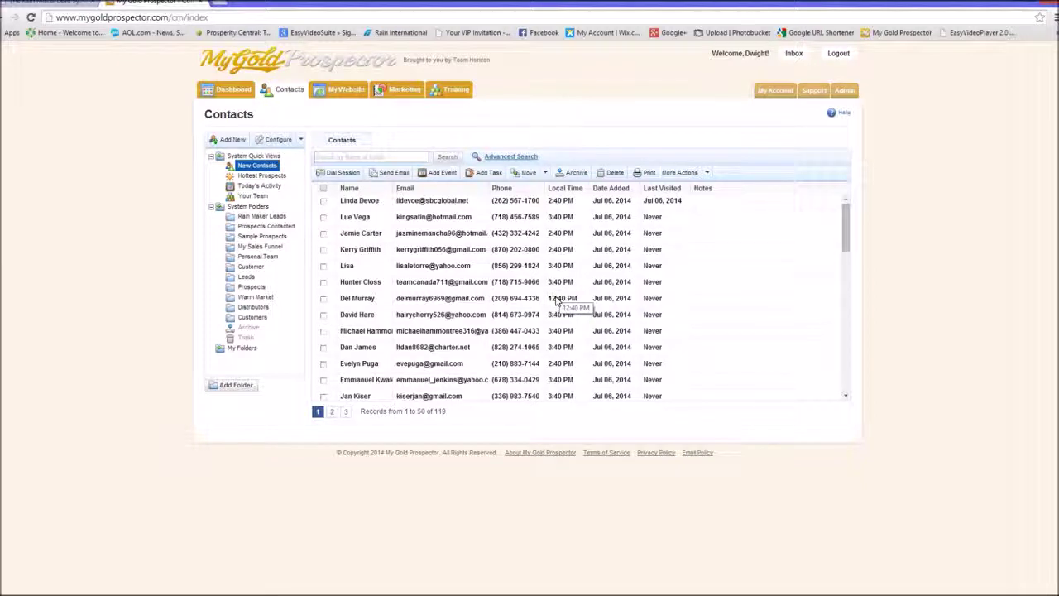
Open Lead Capture Pages from the Marketing Tools home page.
mouse_move(402, 90)
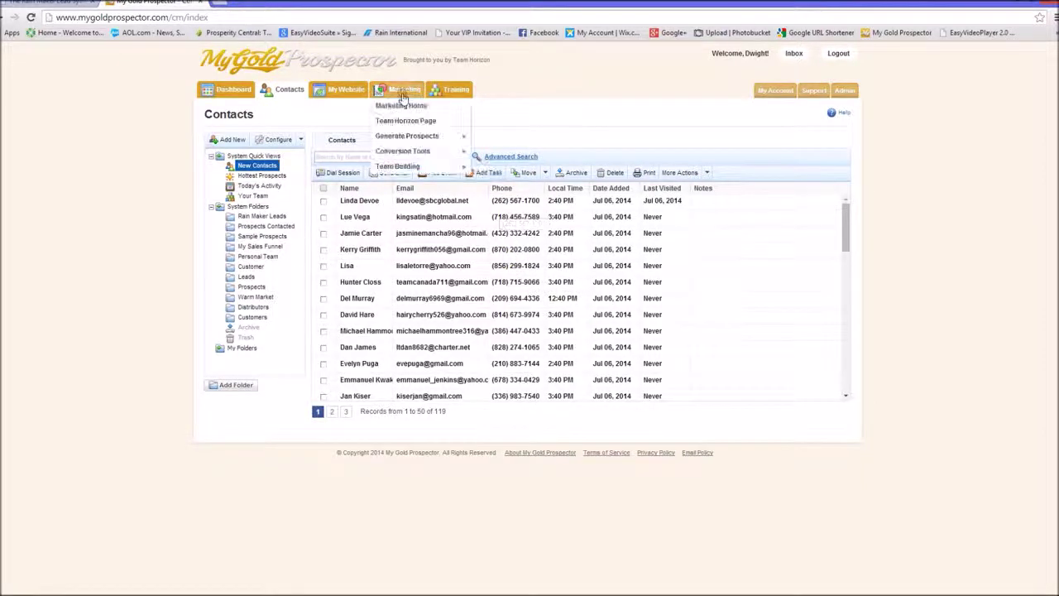
click(399, 106)
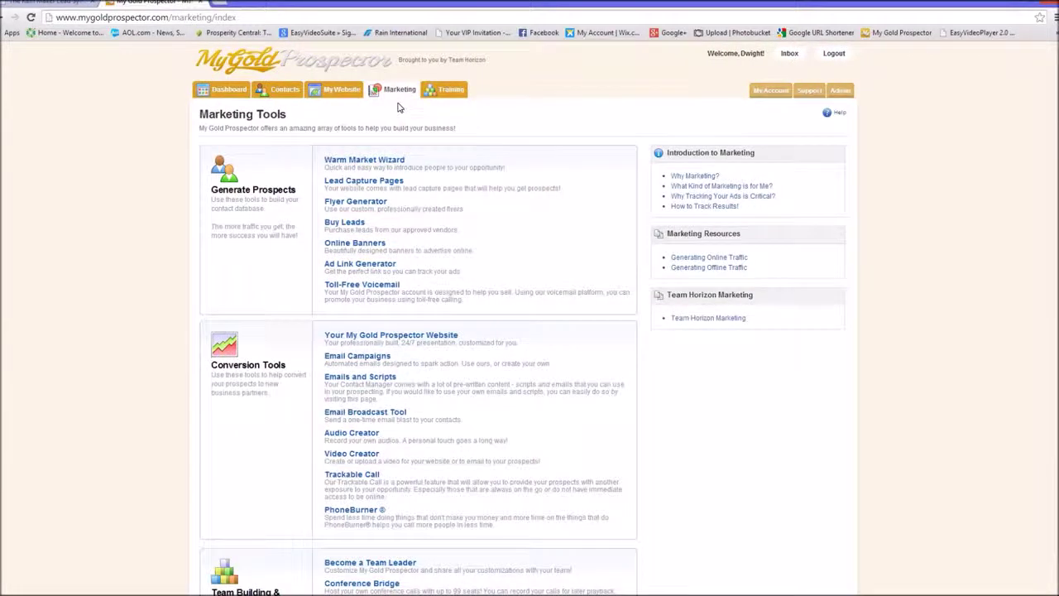
click(387, 182)
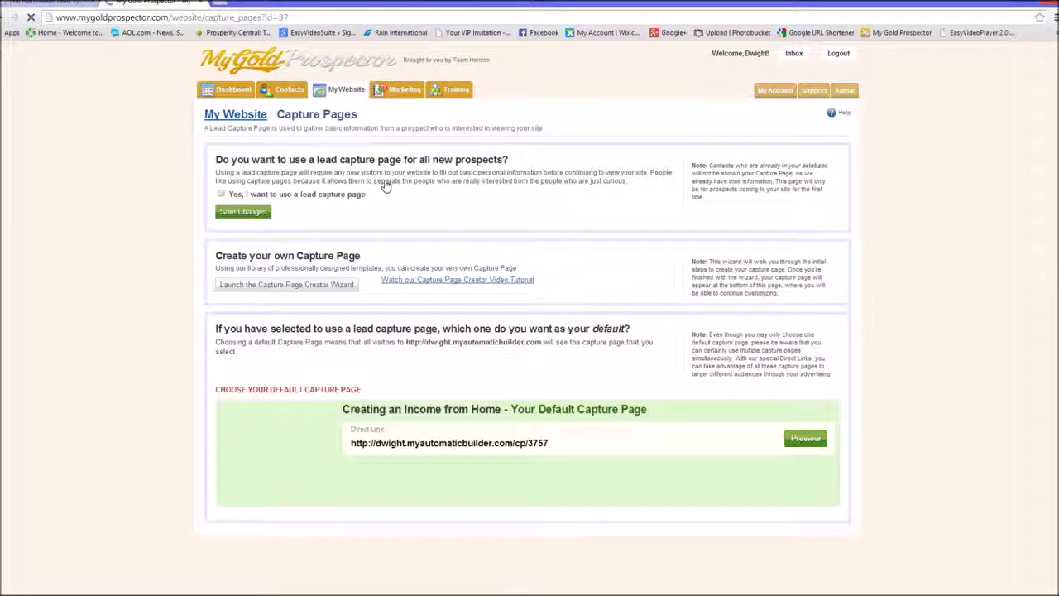
Scroll through the capture pages list, past Happy Testimonials, down to Order Soul Now.
scroll(627, 437, down, 8)
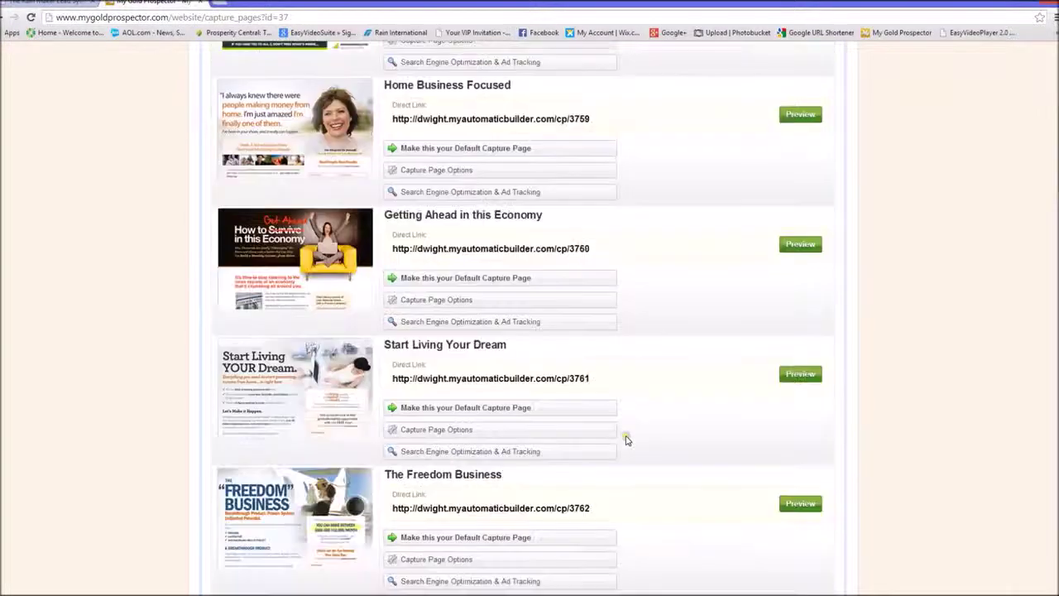
scroll(626, 440, down, 4)
scroll(626, 440, down, 3)
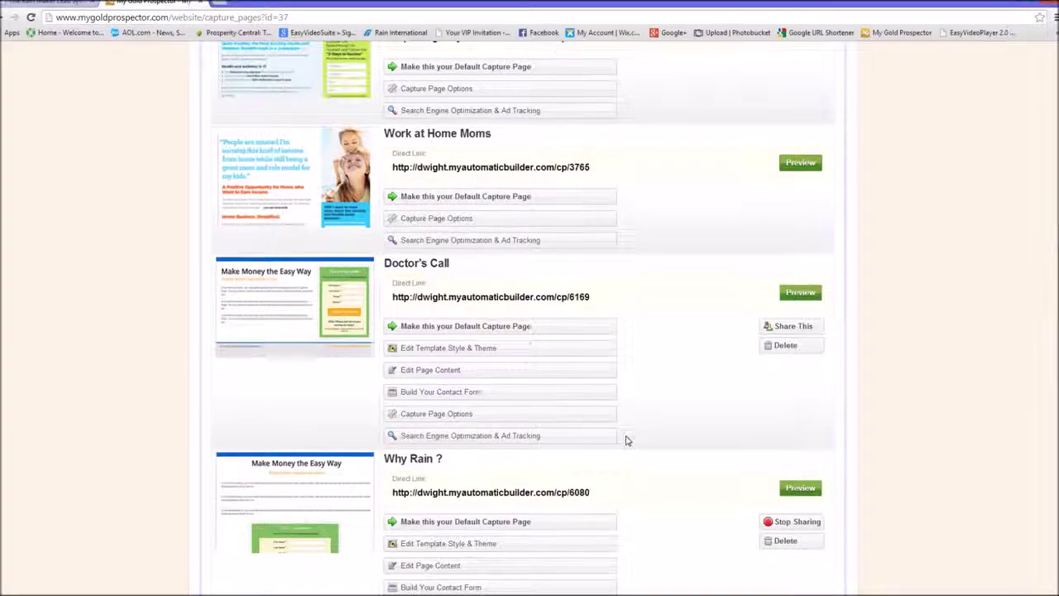
scroll(626, 440, down, 3)
scroll(626, 440, down, 4)
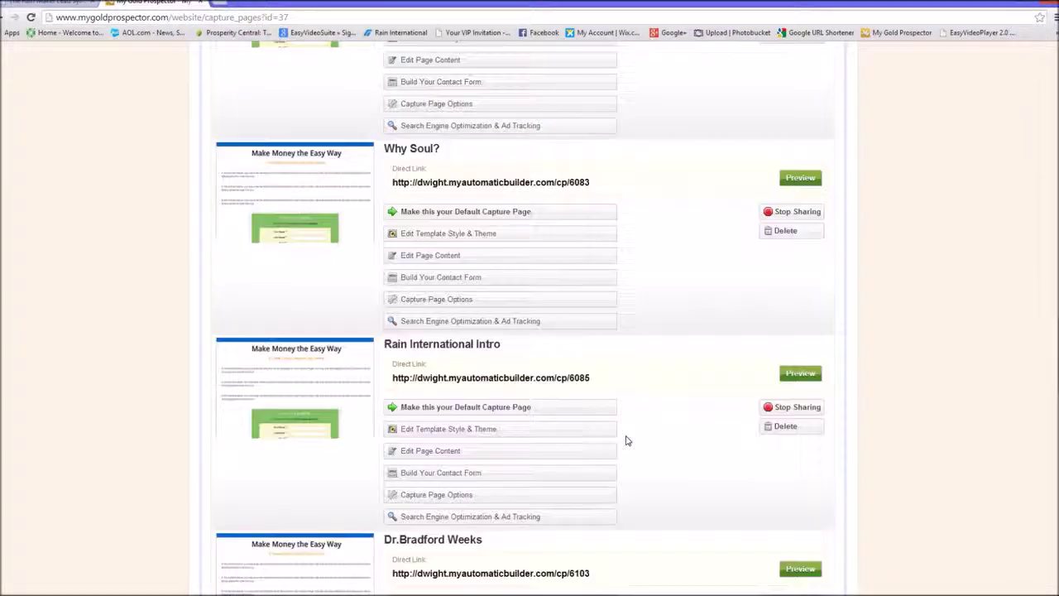
scroll(626, 440, down, 4)
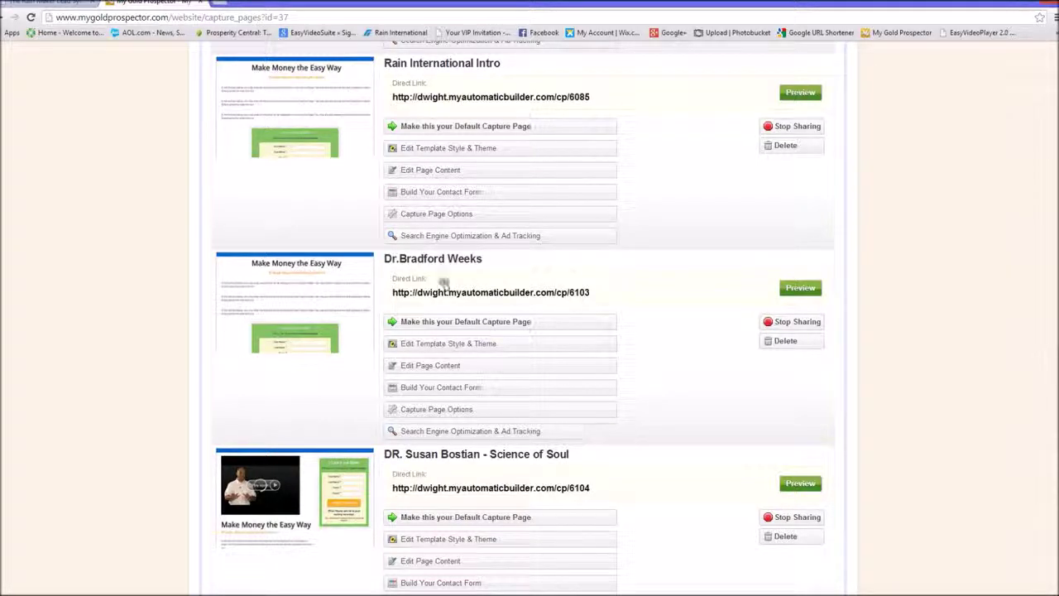
scroll(659, 433, down, 2)
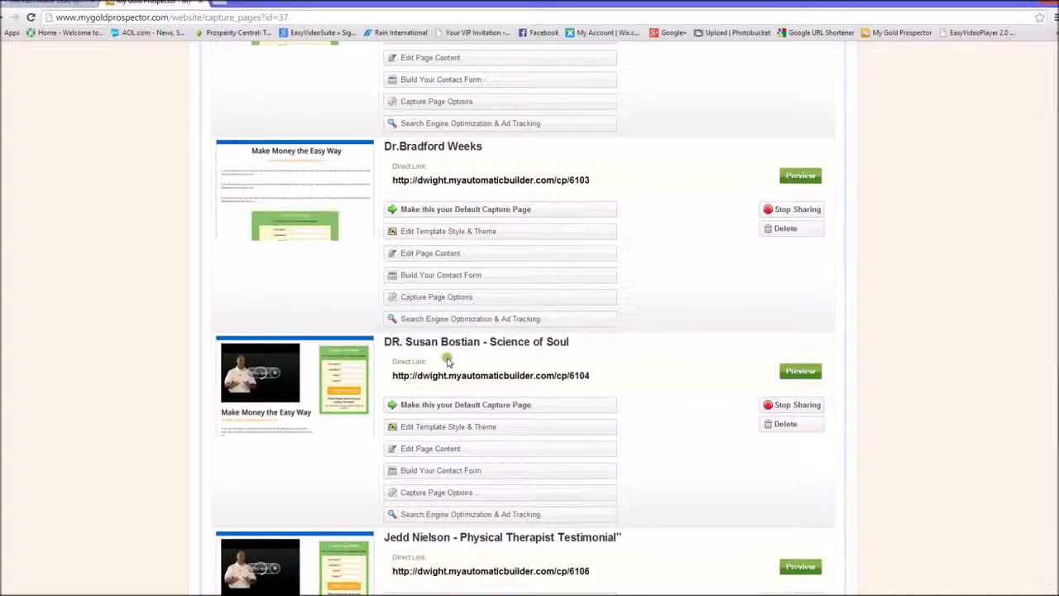
scroll(601, 466, down, 3)
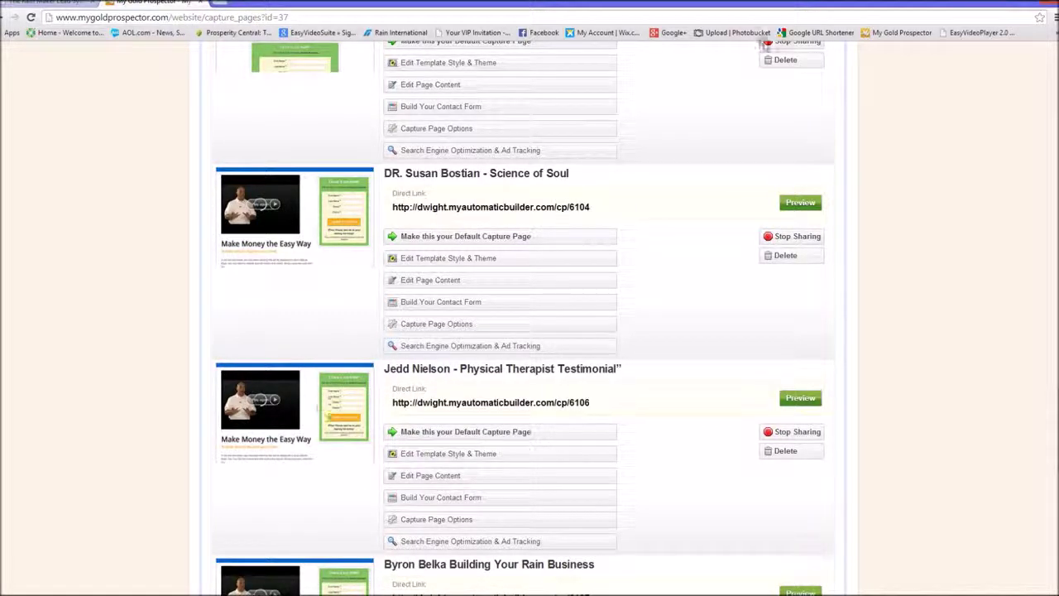
scroll(680, 374, down, 3)
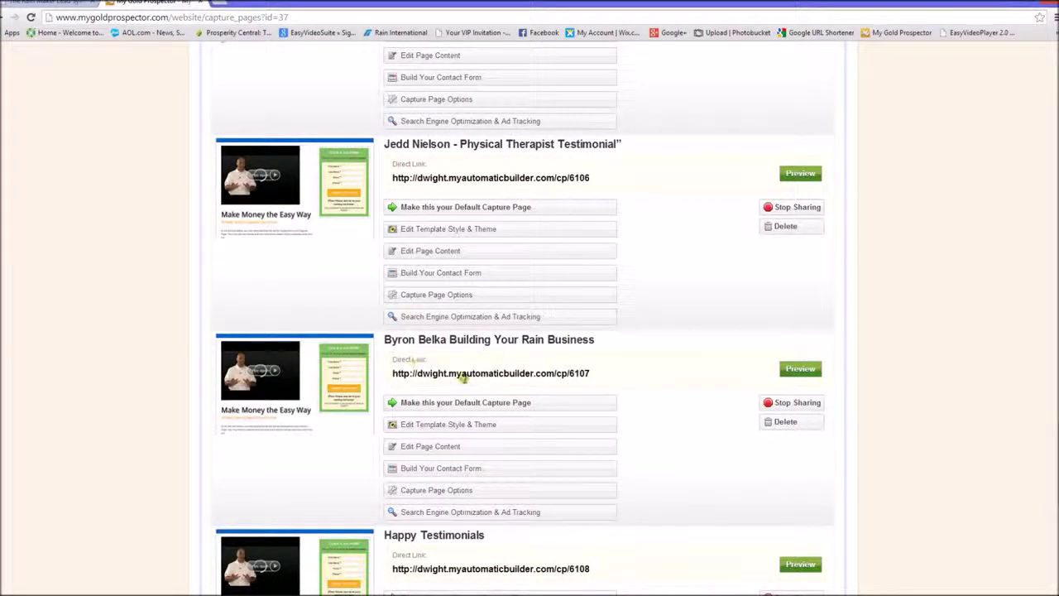
click(695, 406)
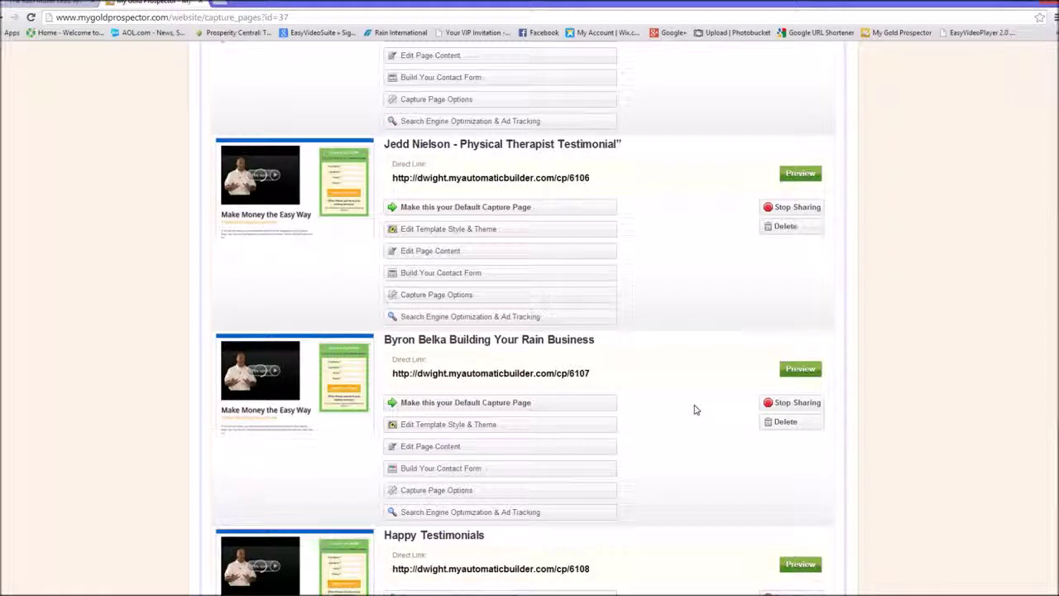
scroll(695, 409, down, 2)
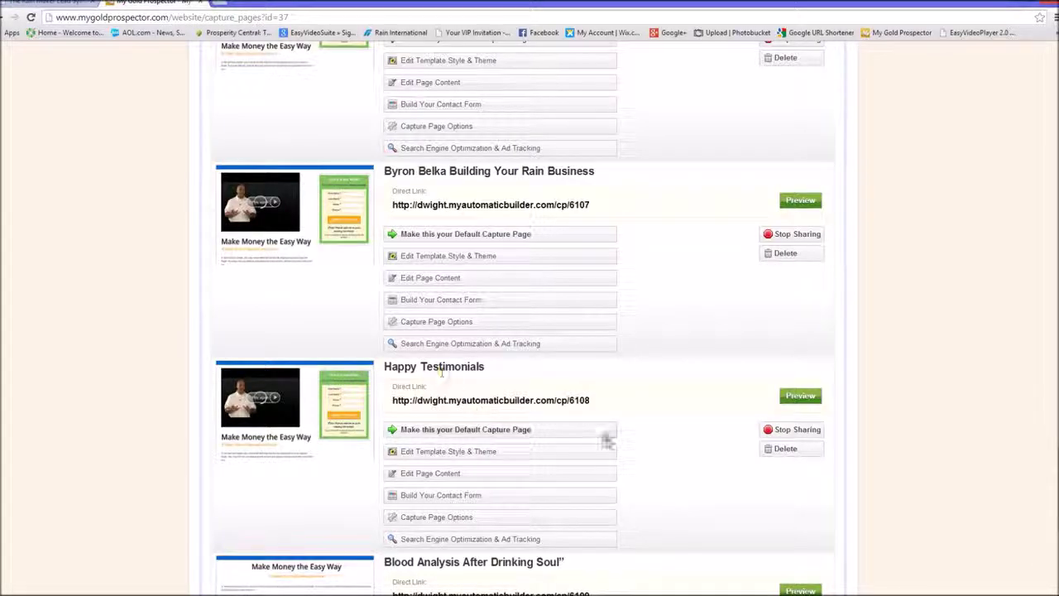
scroll(714, 441, down, 2)
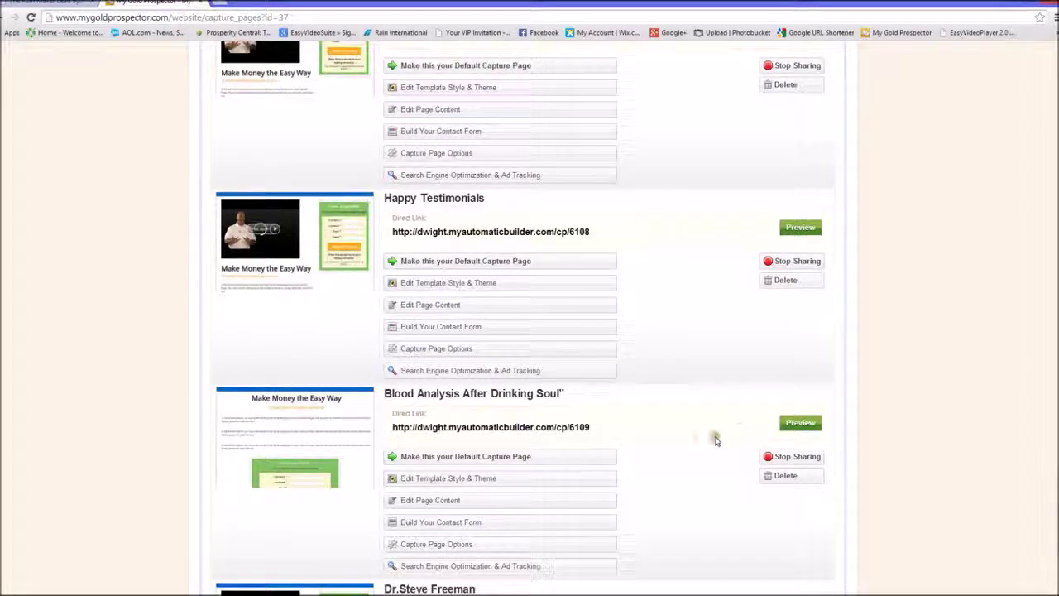
scroll(719, 437, down, 3)
scroll(641, 435, down, 1)
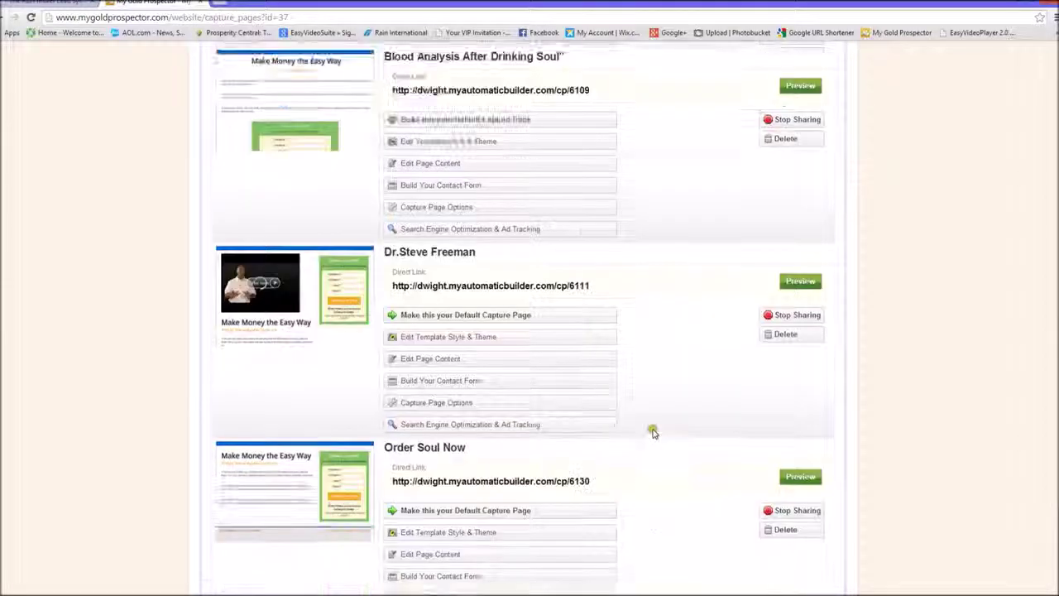
scroll(653, 431, down, 1)
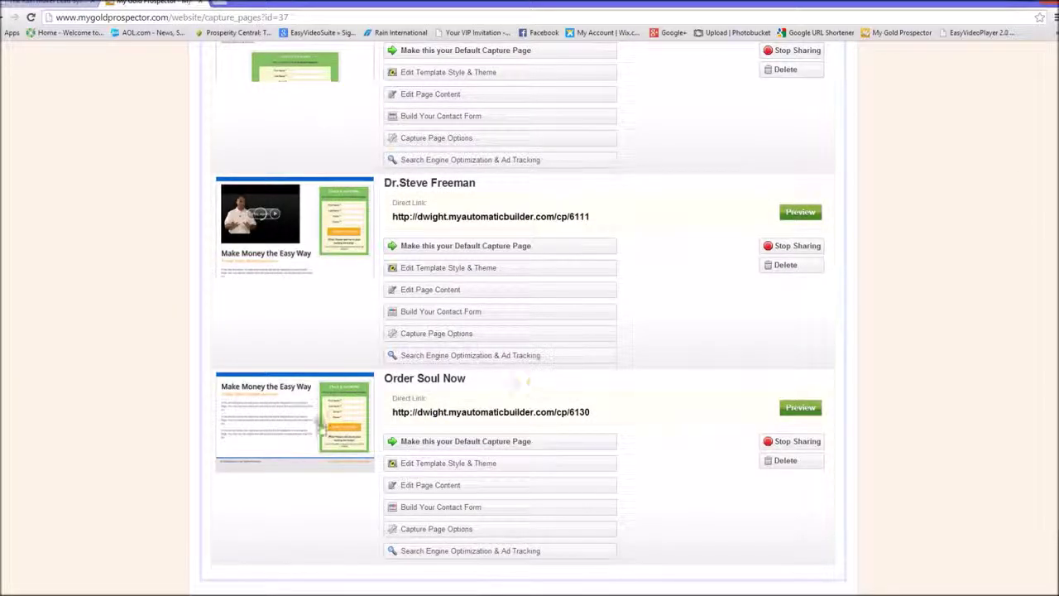